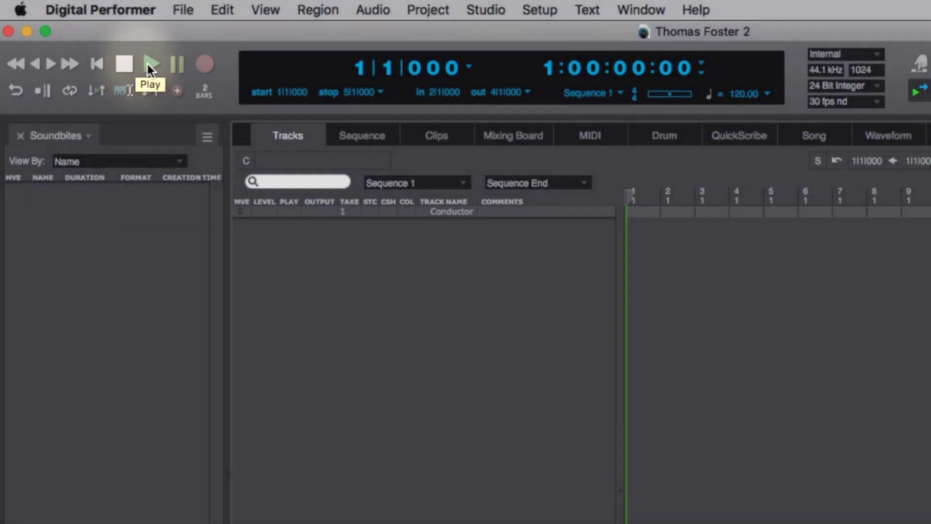
Step: Play and stop Sequence 1 at 120 BPM, returning the playhead to the start
{"action": "left_click", "coordinate": [148, 64]}
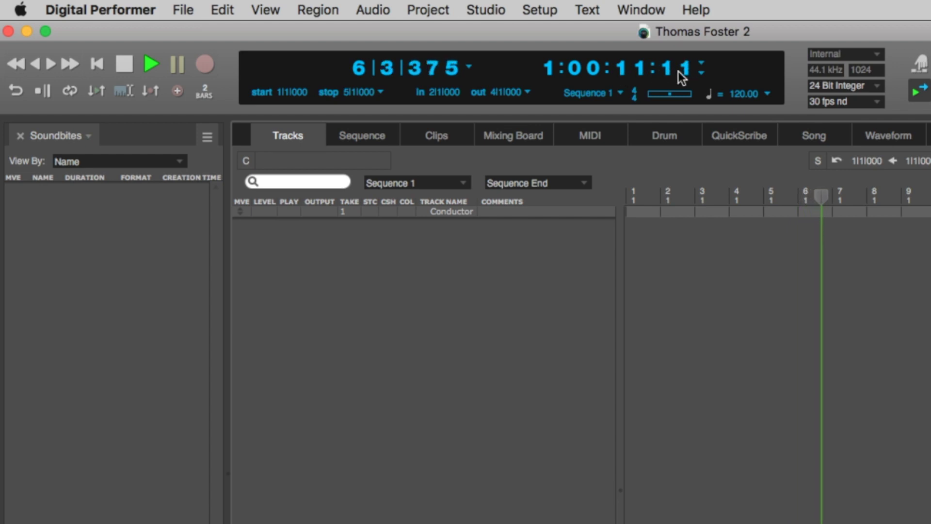
{"action": "left_click", "coordinate": [126, 69]}
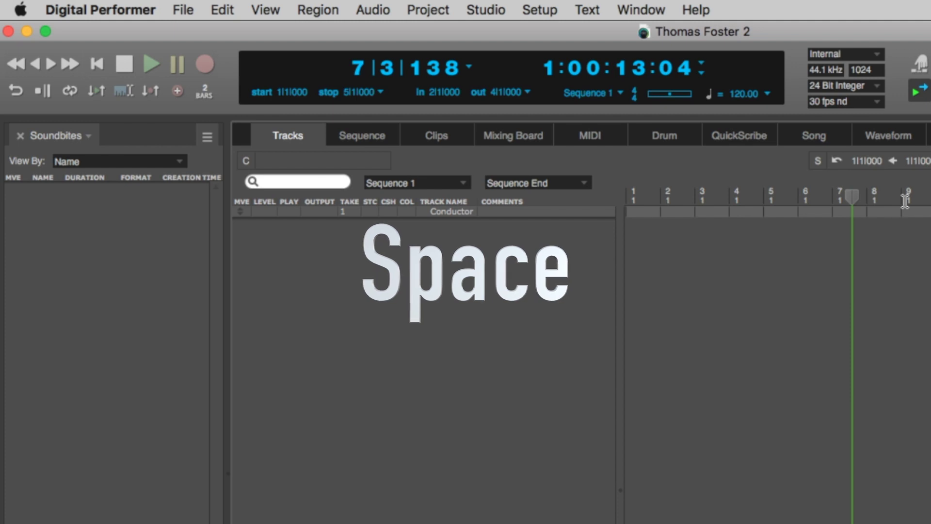
{"action": "key", "text": "space"}
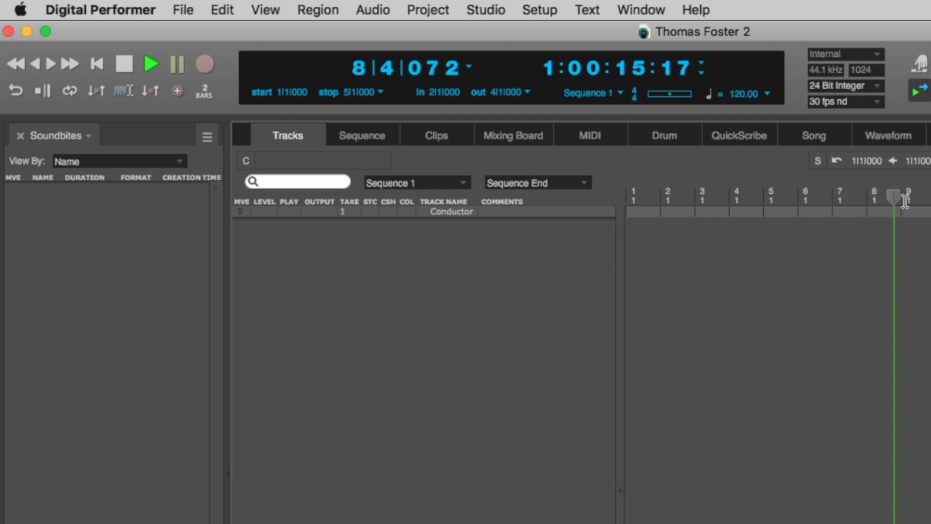
{"action": "key", "text": "space"}
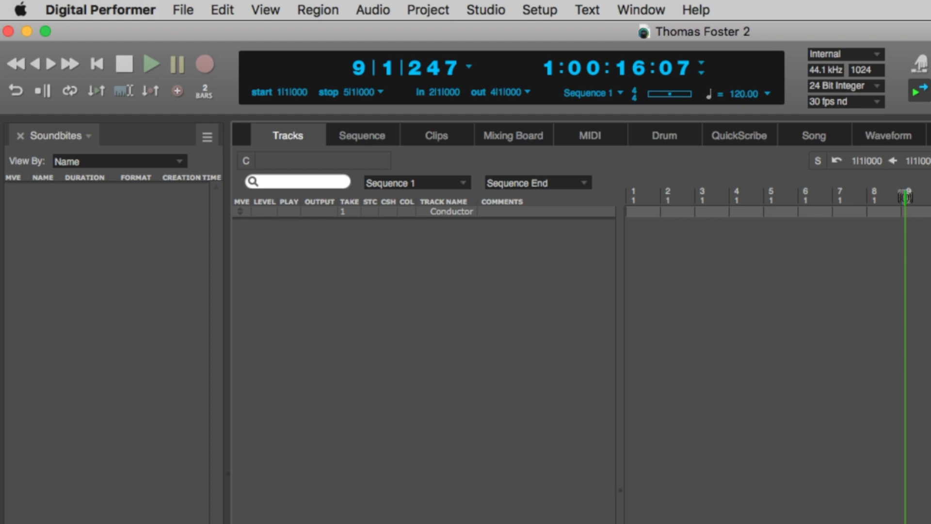
{"action": "key", "text": "Return"}
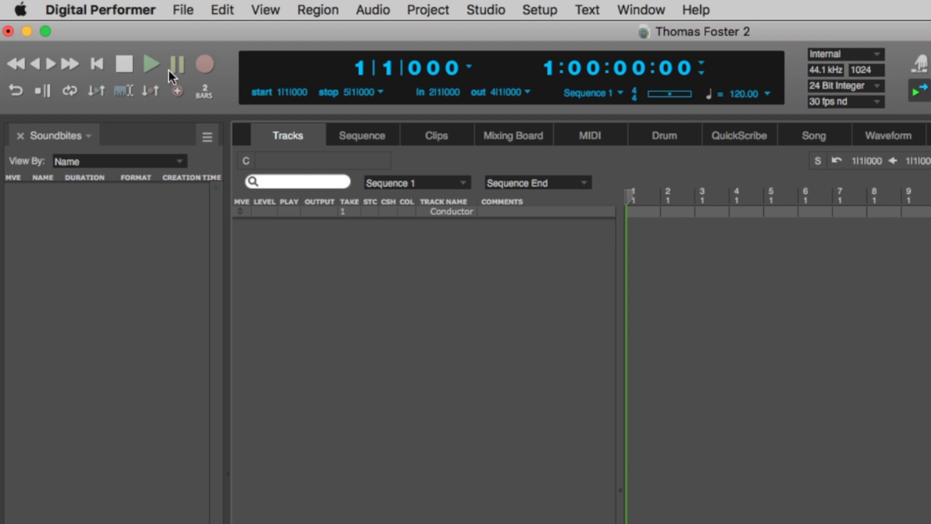
{"action": "left_click", "coordinate": [151, 64]}
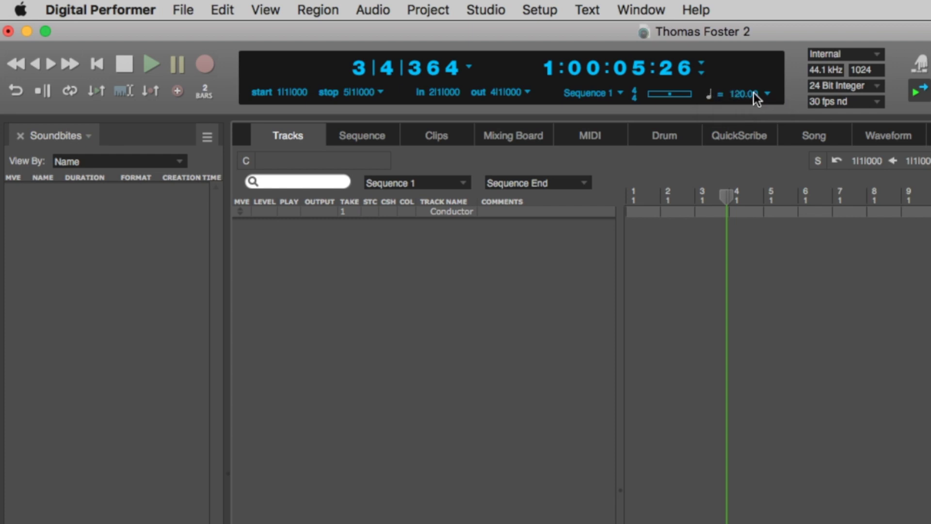
Step: Set the tempo to 90 BPM, then play a few bars from bar 1 and rewind
{"action": "left_click", "coordinate": [741, 94]}
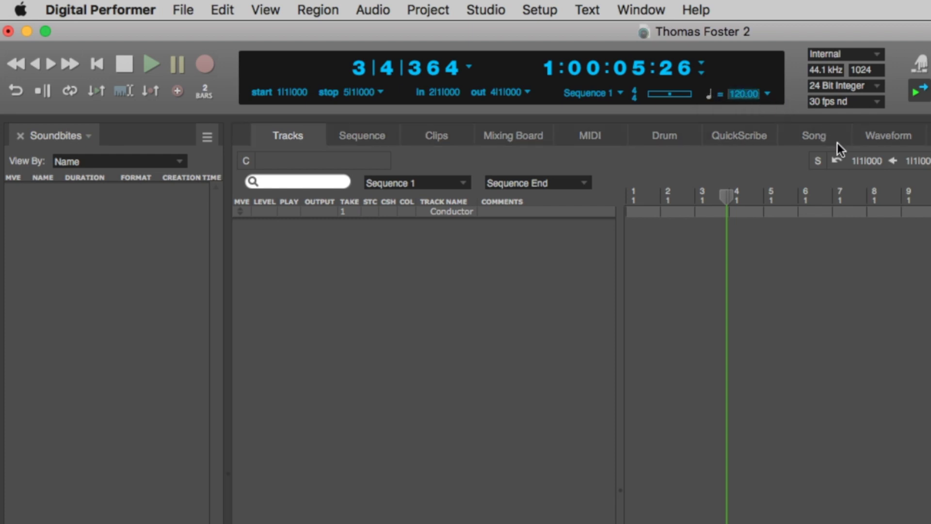
{"action": "type", "text": "90"}
{"action": "key", "text": "Return"}
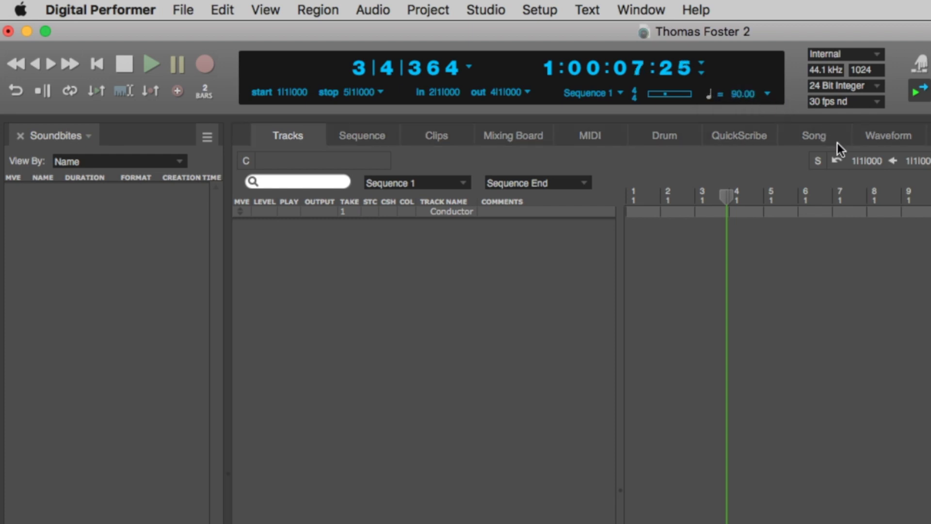
{"action": "left_click", "coordinate": [621, 257]}
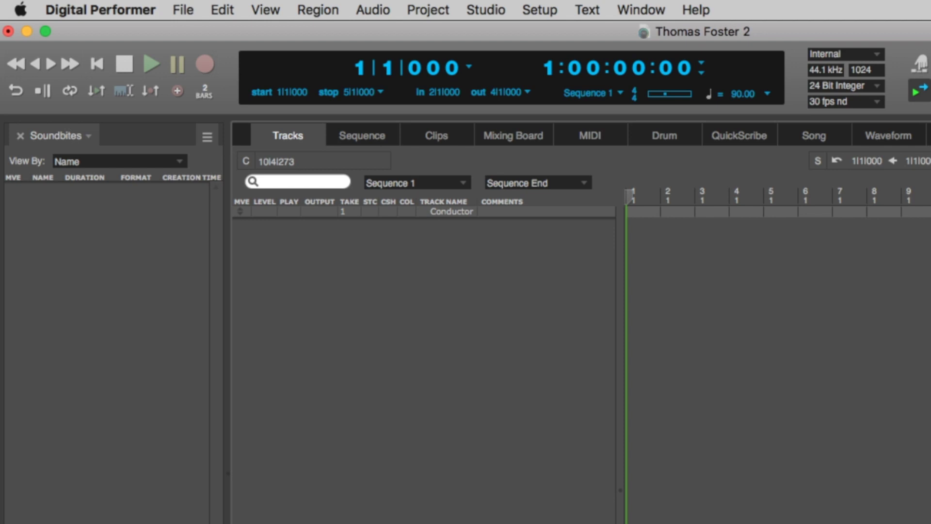
{"action": "key", "text": "space"}
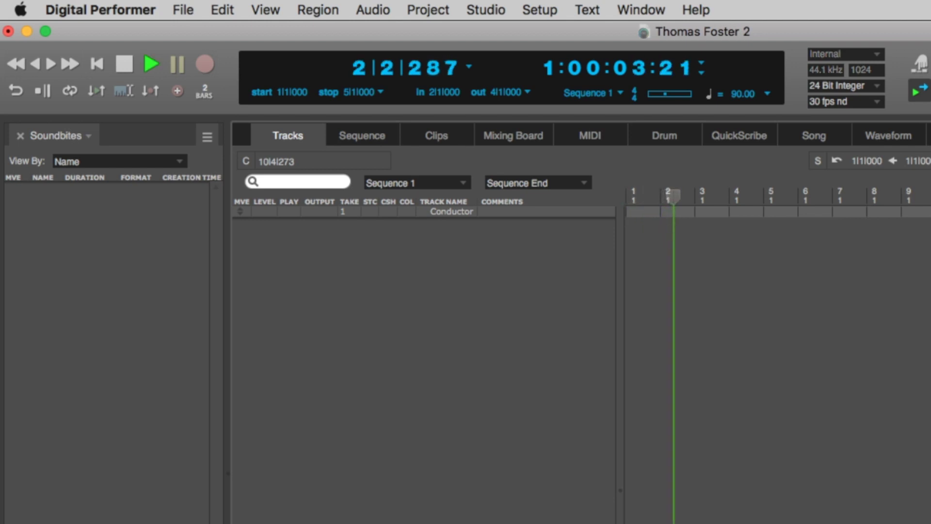
{"action": "key", "text": "space"}
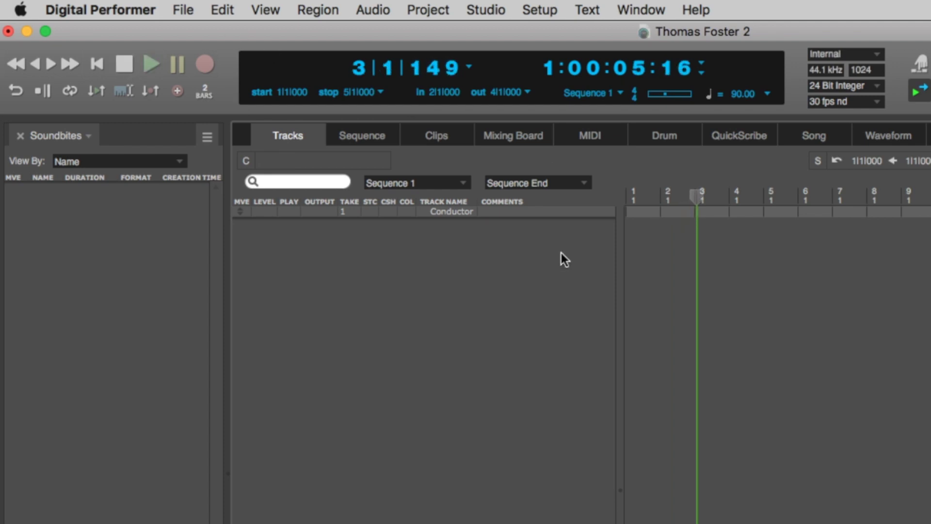
{"action": "key", "text": "Return"}
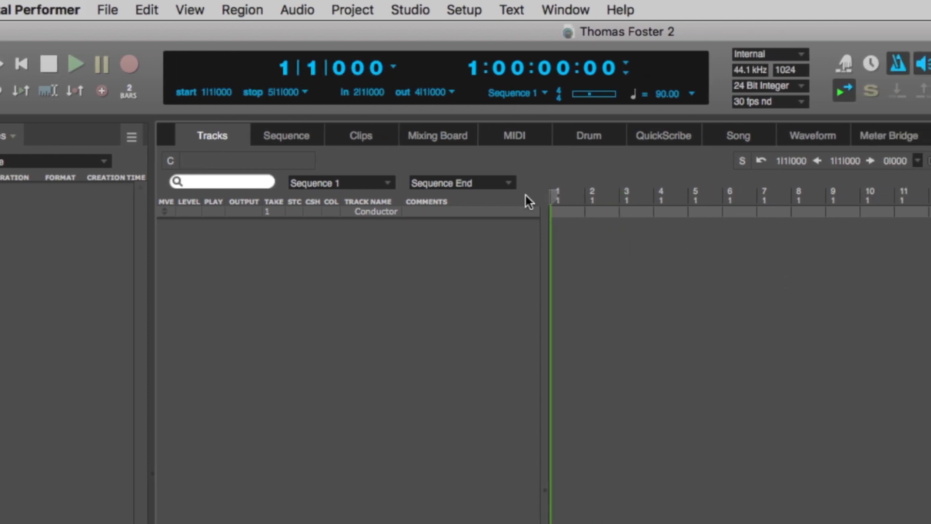
{"action": "left_click", "coordinate": [465, 9]}
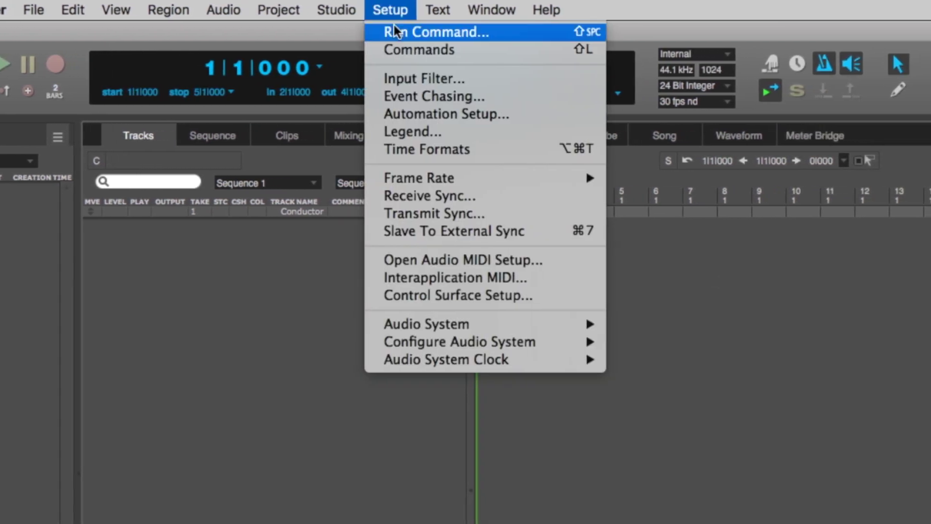
{"action": "mouse_move", "coordinate": [466, 341]}
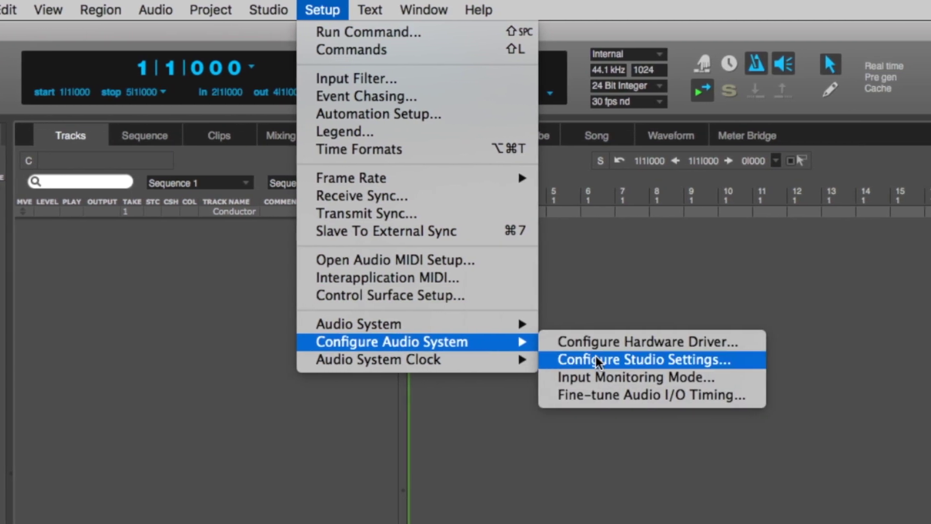
{"action": "left_click", "coordinate": [716, 345]}
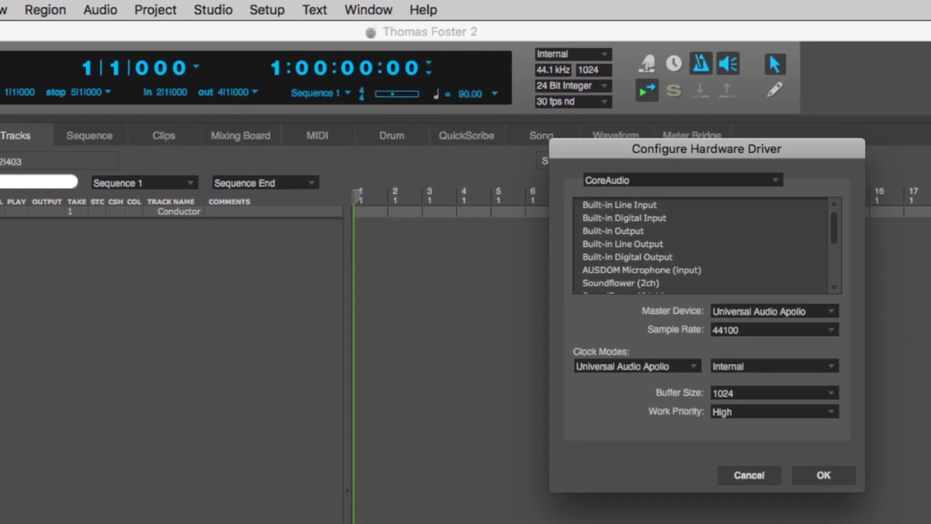
{"action": "left_click", "coordinate": [767, 479]}
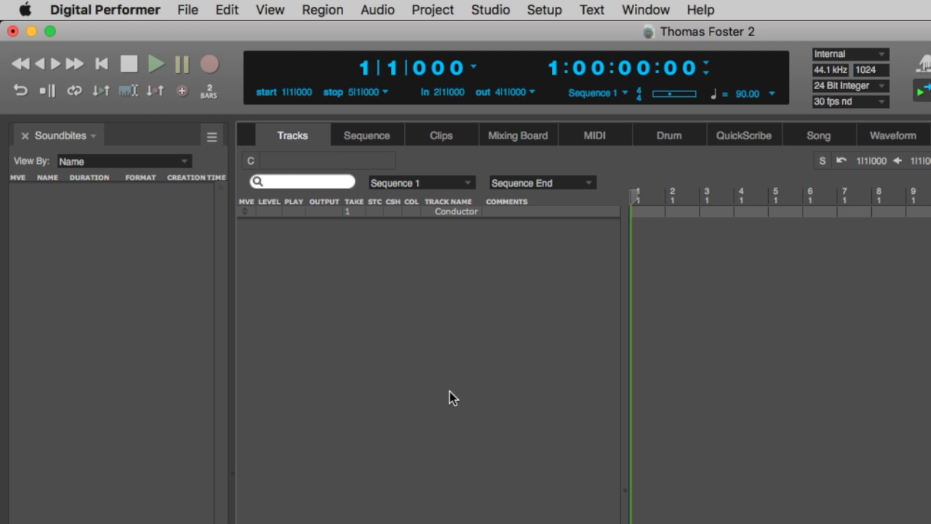
Step: Add an instrument track using Model12 with its Extra Drums insert setting
{"action": "right_click", "coordinate": [346, 292]}
{"action": "mouse_move", "coordinate": [374, 328]}
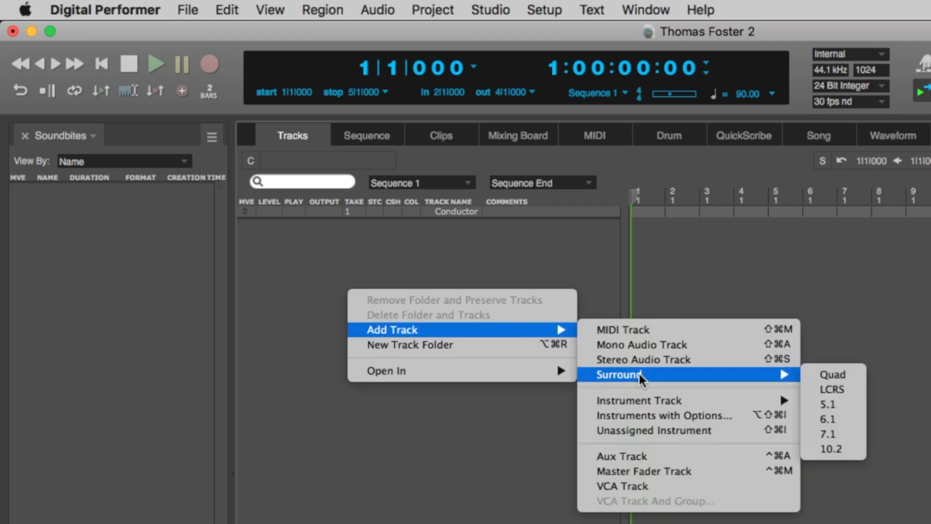
{"action": "mouse_move", "coordinate": [650, 401]}
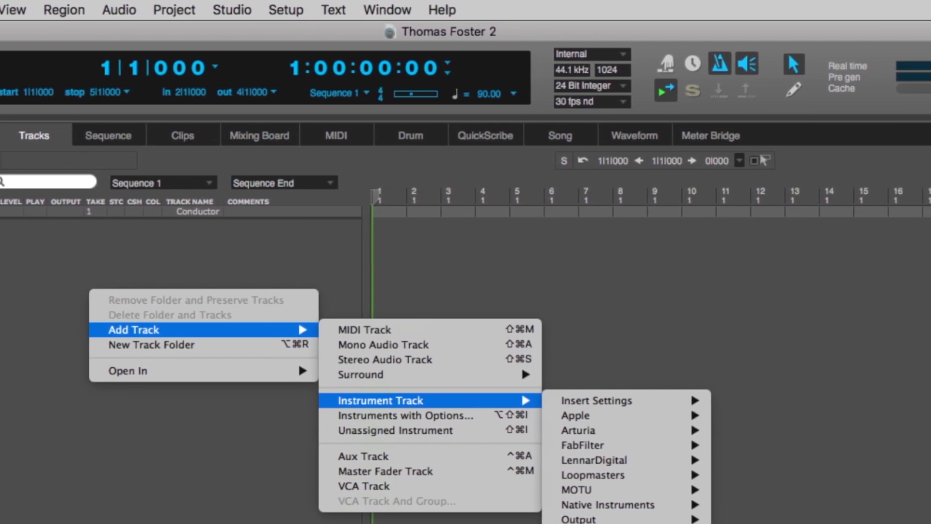
{"action": "mouse_move", "coordinate": [557, 401]}
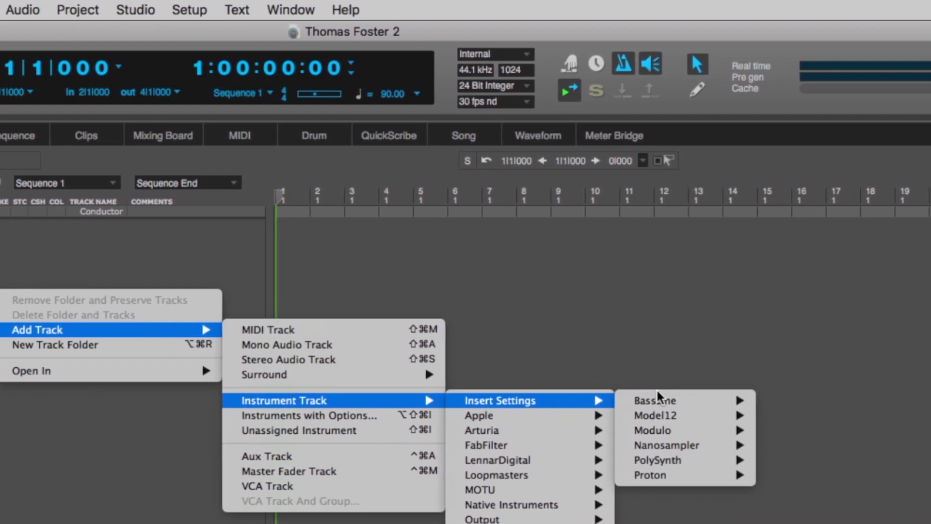
{"action": "mouse_move", "coordinate": [673, 413]}
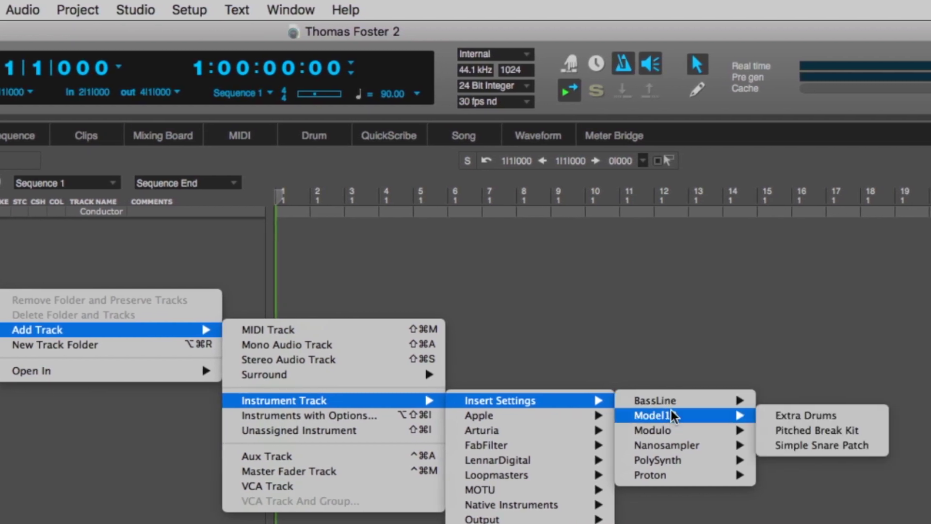
{"action": "left_click", "coordinate": [847, 416]}
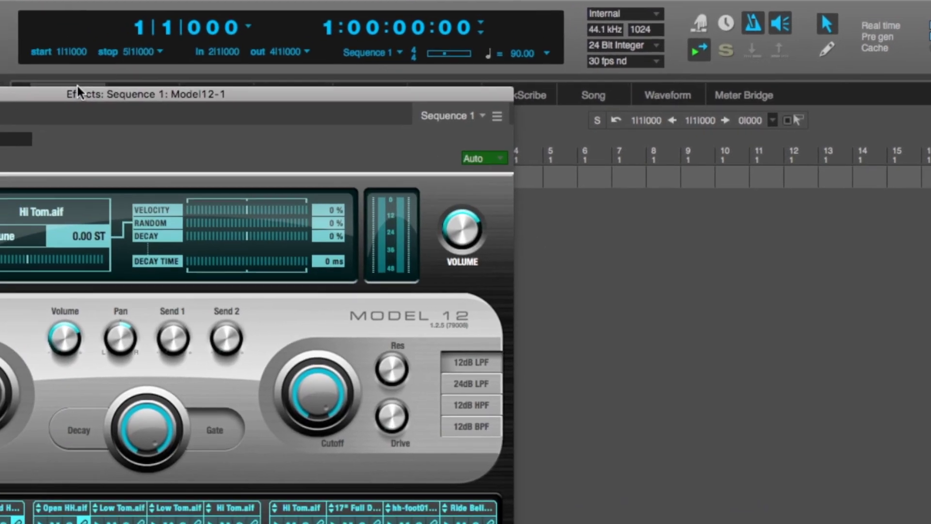
Step: Move the Model12 window and audition the kick, snare, hi-hat and tom pads
{"action": "left_click_drag", "start_coordinate": [78, 86], "coordinate": [398, 12]}
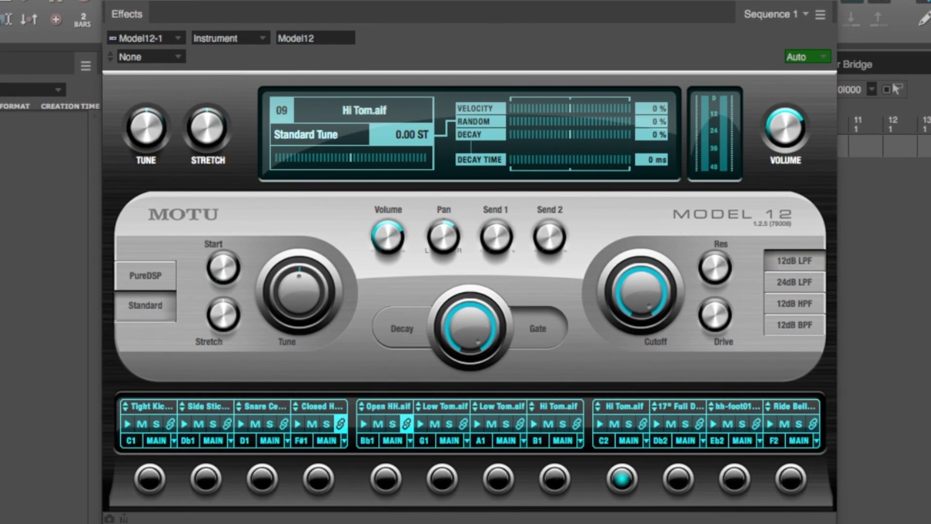
{"action": "left_click", "coordinate": [126, 427]}
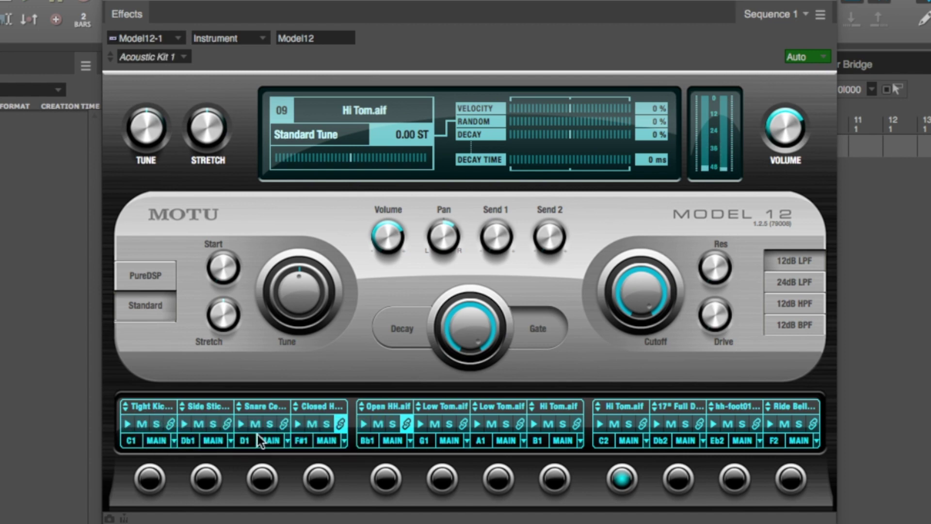
{"action": "left_click", "coordinate": [243, 423]}
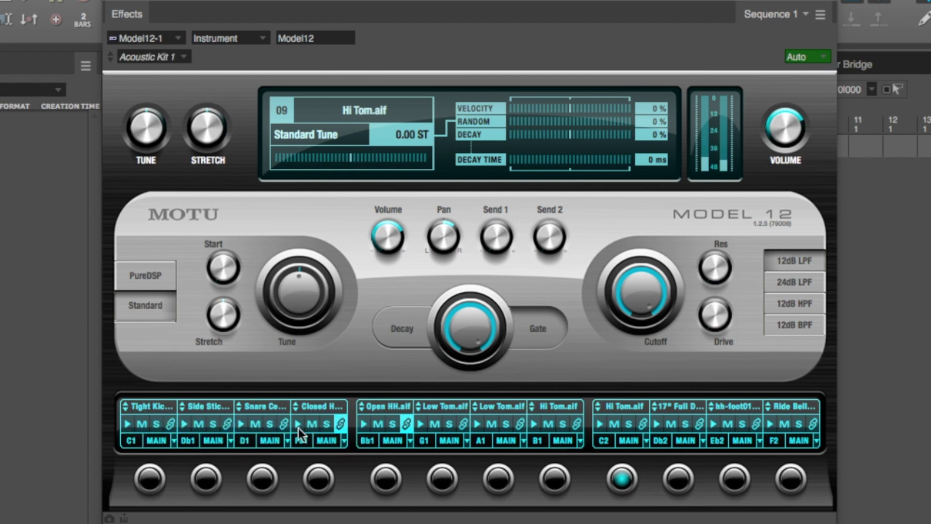
{"action": "left_click", "coordinate": [363, 425]}
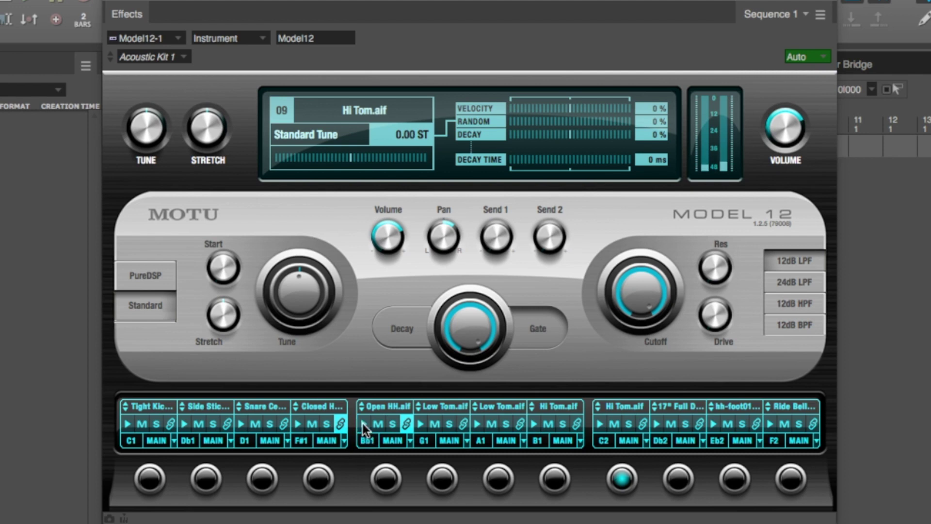
{"action": "left_click", "coordinate": [420, 424]}
{"action": "left_click", "coordinate": [478, 424]}
{"action": "left_click", "coordinate": [534, 423]}
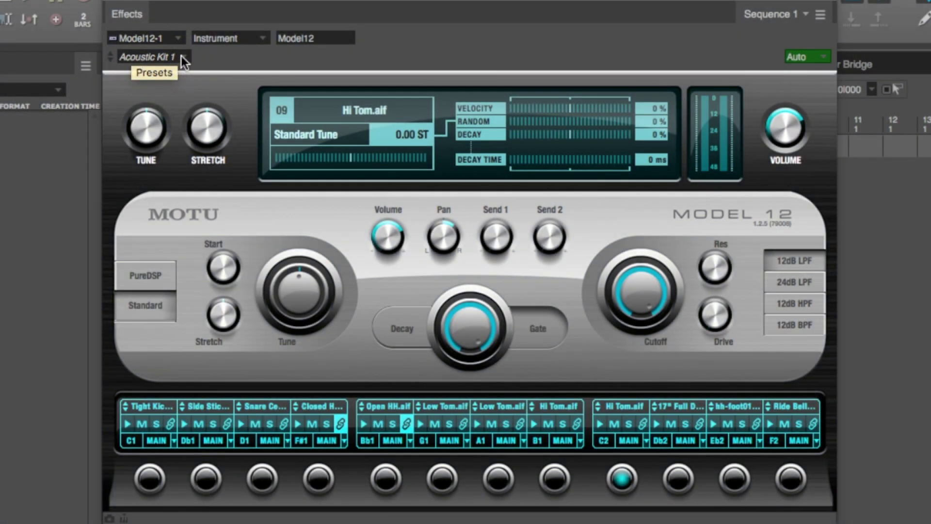
Step: Load the 800 series 1 kit, audition its pads, and close the Model12 window
{"action": "left_click", "coordinate": [153, 57]}
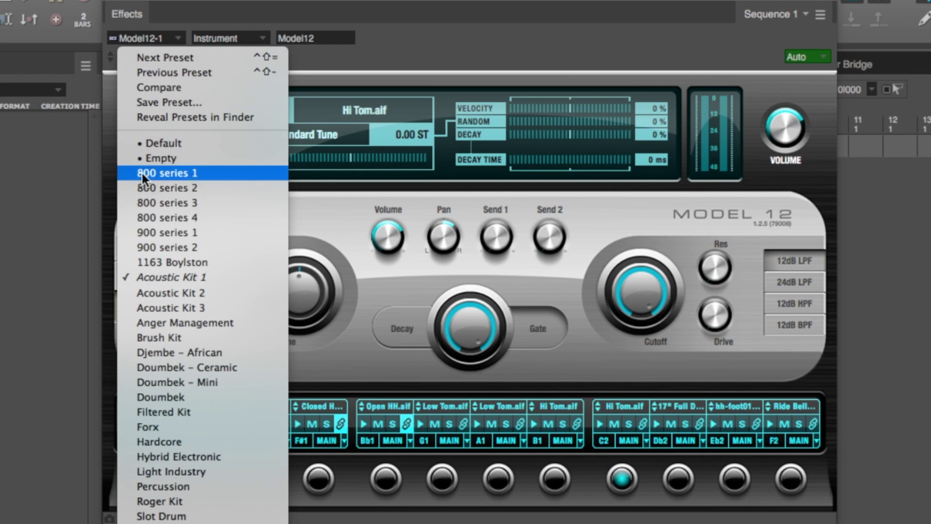
{"action": "left_click", "coordinate": [203, 174]}
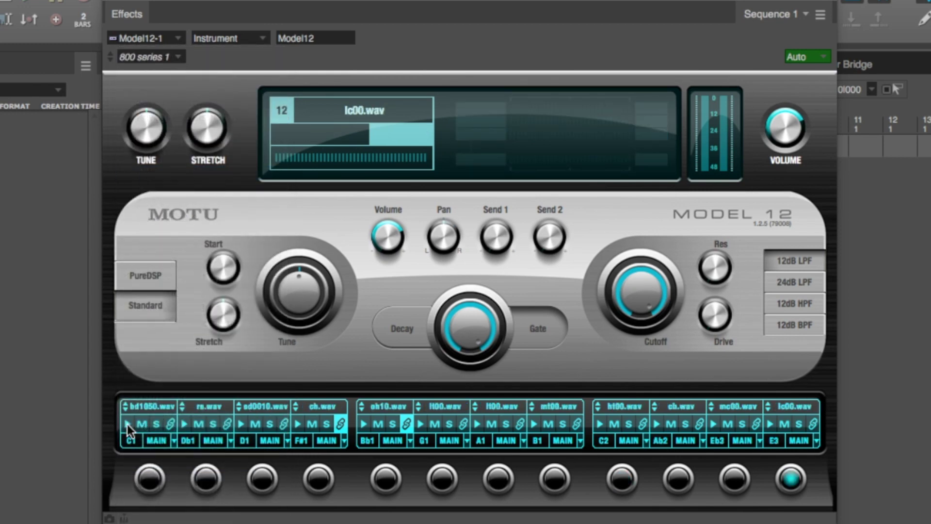
{"action": "left_click", "coordinate": [127, 424]}
{"action": "left_click", "coordinate": [180, 423]}
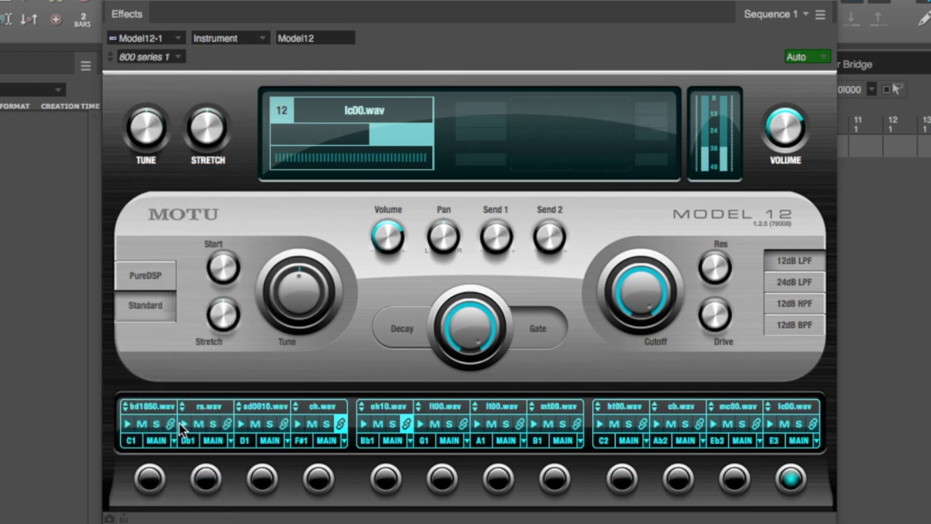
{"action": "left_click", "coordinate": [240, 424]}
{"action": "left_click", "coordinate": [301, 424]}
{"action": "left_click", "coordinate": [359, 423]}
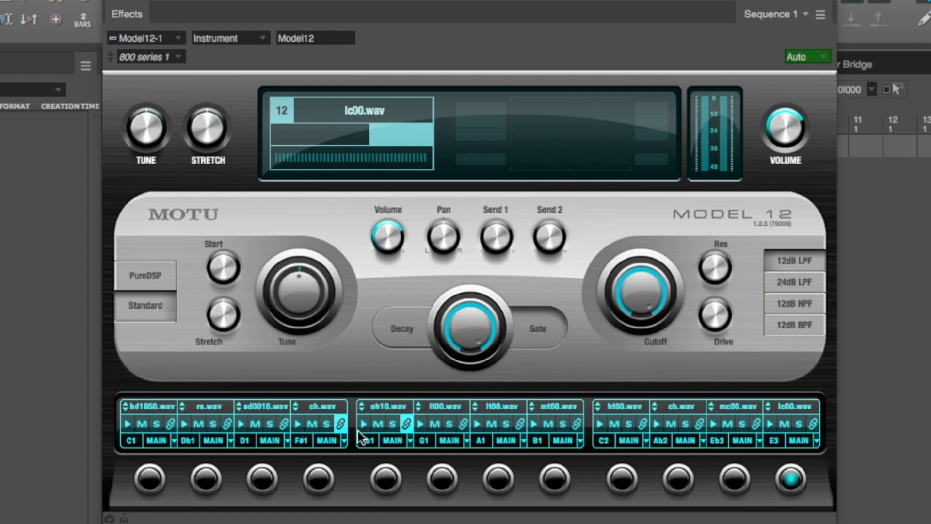
{"action": "left_click", "coordinate": [114, 2]}
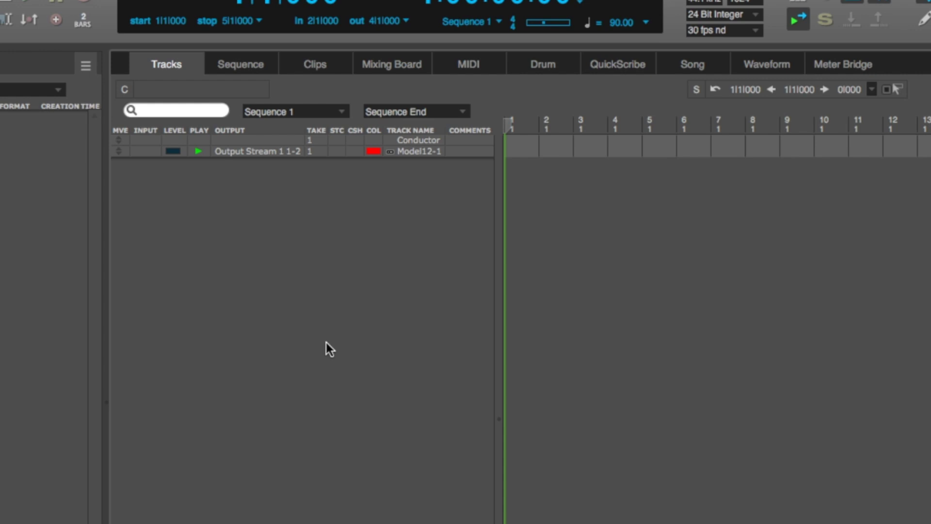
Step: Add a MIDI-1 track and route its output to Model12-1 > Model12-1-in
{"action": "right_click", "coordinate": [199, 207]}
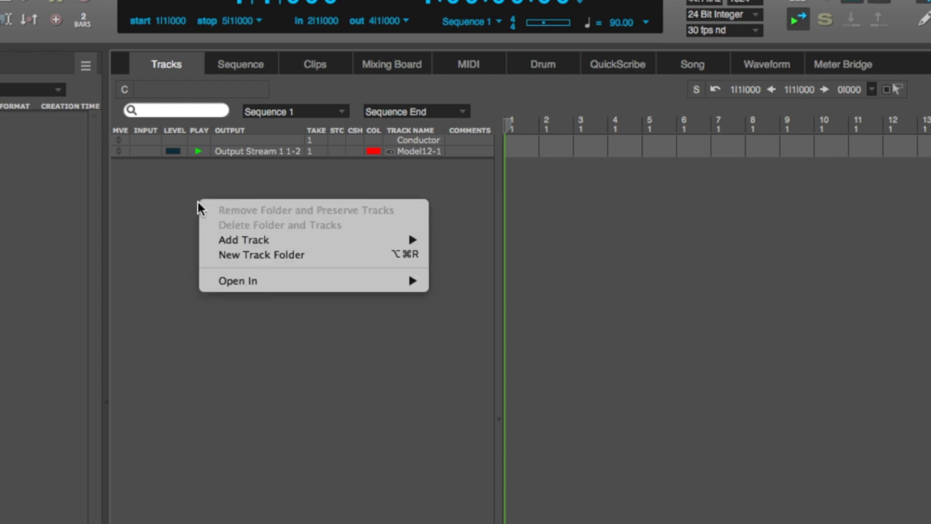
{"action": "mouse_move", "coordinate": [311, 239]}
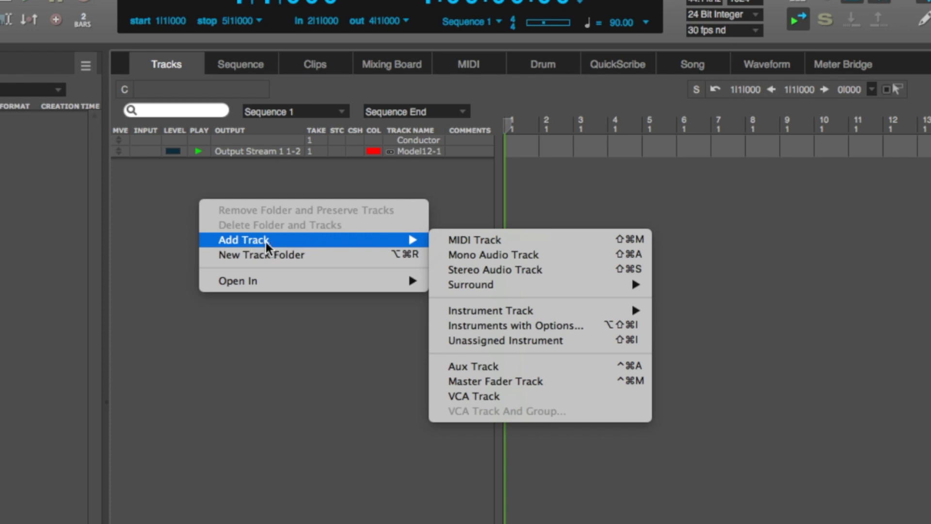
{"action": "left_click", "coordinate": [466, 240]}
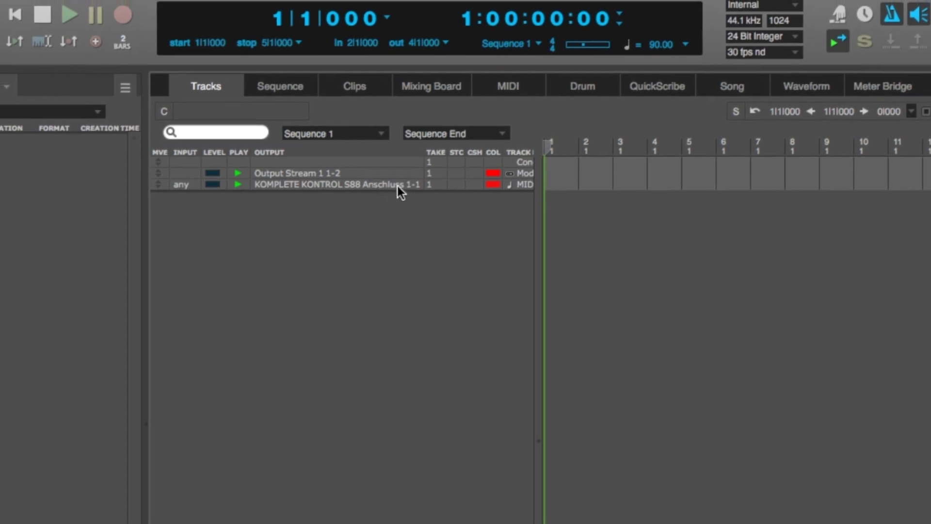
{"action": "left_click", "coordinate": [403, 216]}
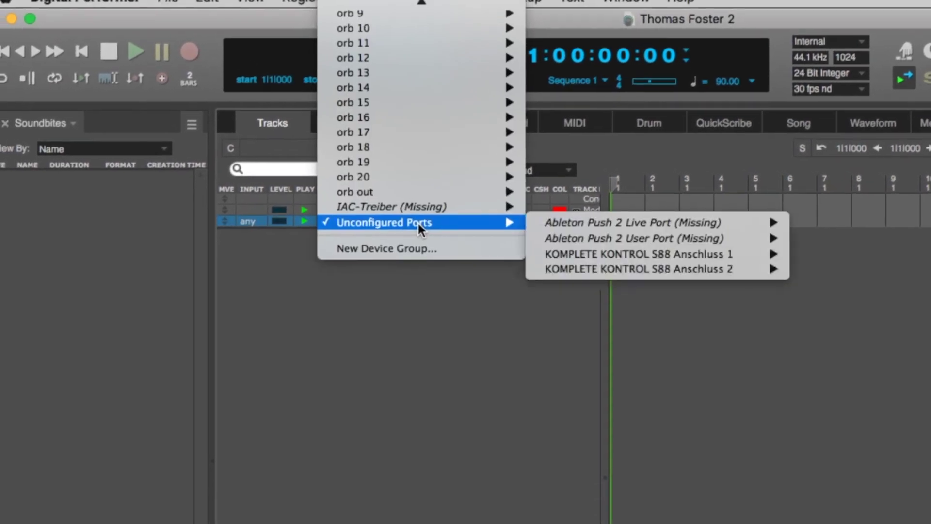
{"action": "scroll", "coordinate": [420, 236], "scroll_direction": "up", "scroll_amount": 5}
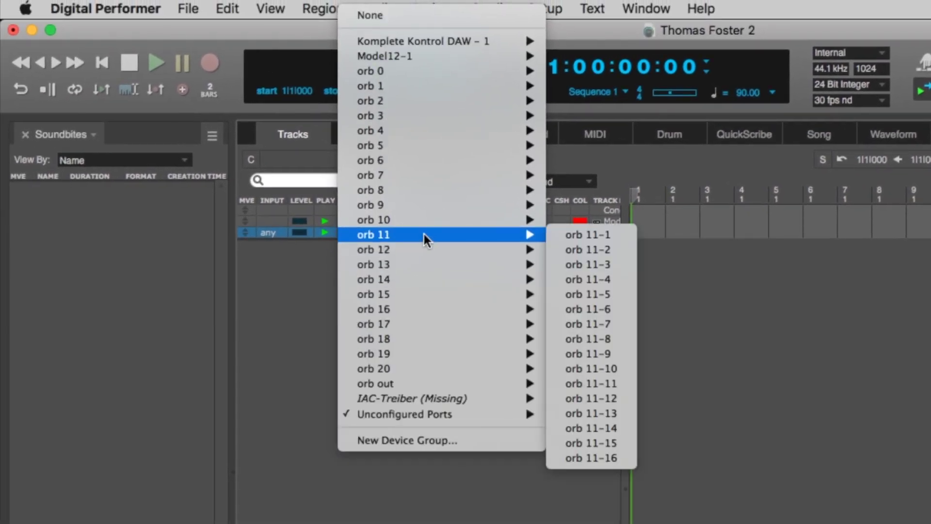
{"action": "mouse_move", "coordinate": [388, 71]}
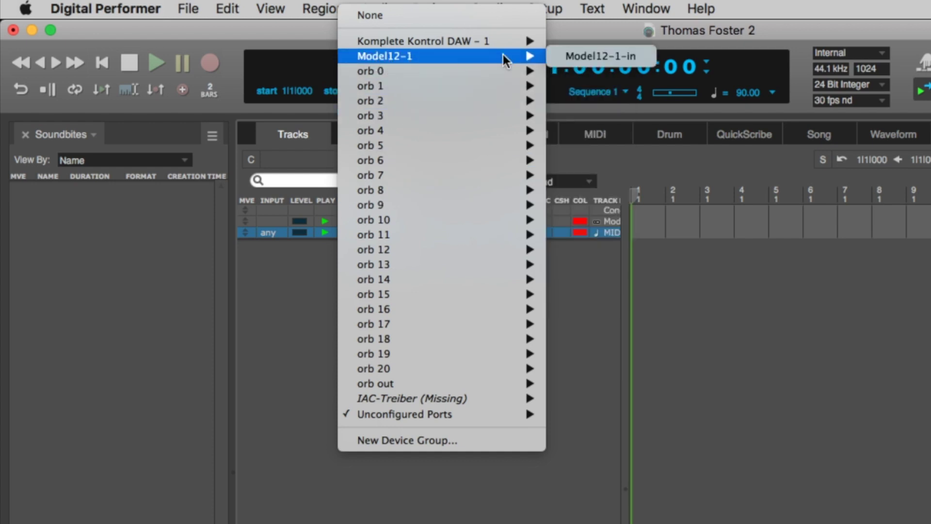
{"action": "left_click", "coordinate": [625, 57]}
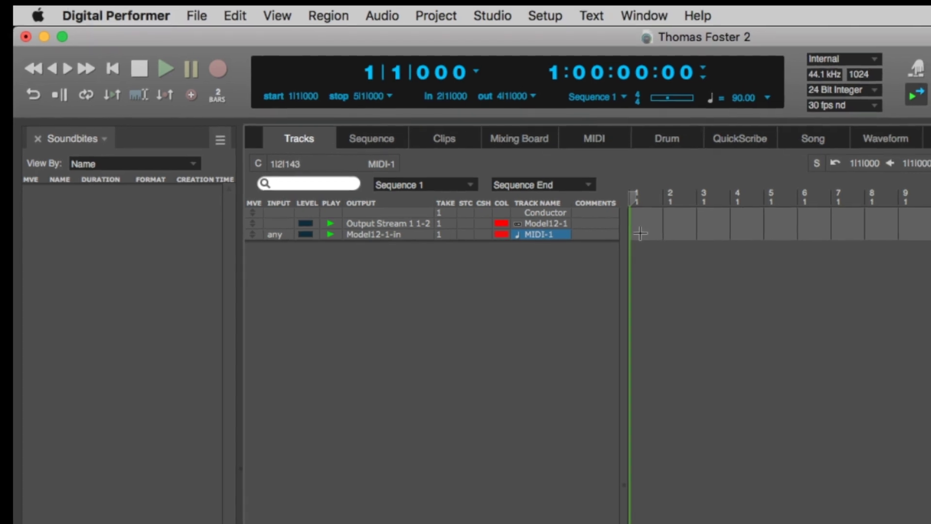
Step: Select bar 1 of the MIDI-1 track and open it in the MIDI editor pane
{"action": "left_click", "coordinate": [641, 234]}
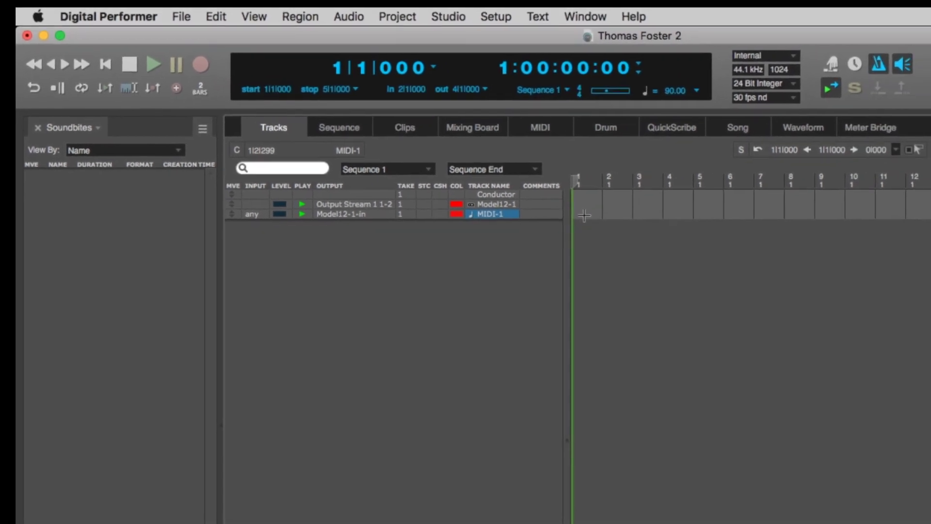
{"action": "double_click", "coordinate": [560, 208]}
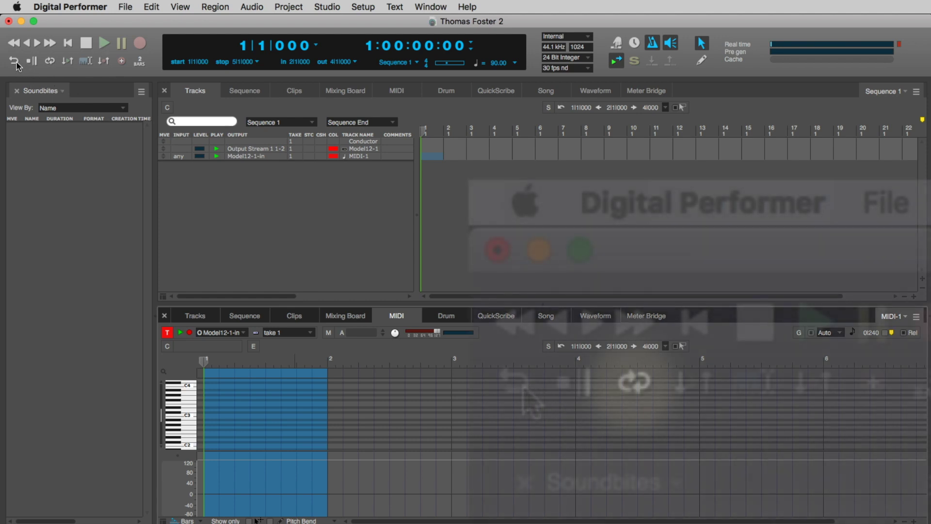
Step: Enable Memory Cycle looping and start playing Sequence 1
{"action": "left_click", "coordinate": [50, 62]}
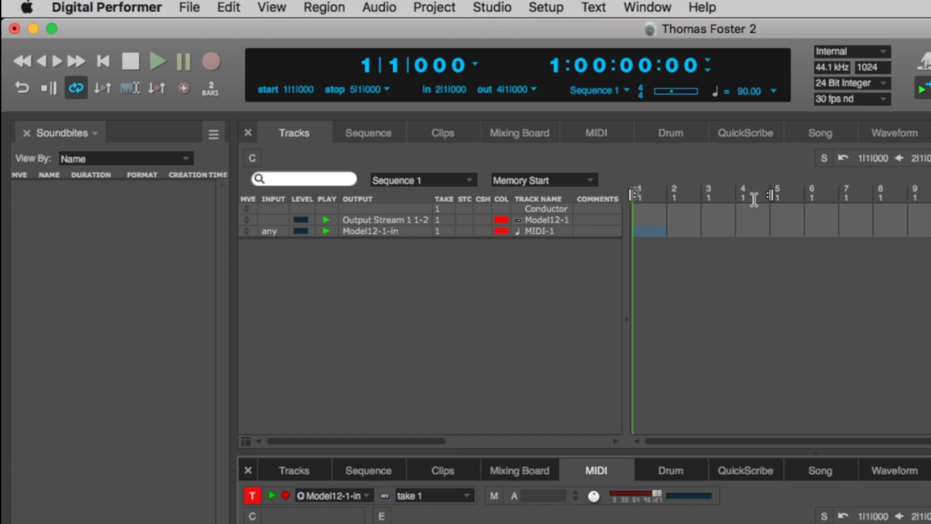
{"action": "key", "text": "space"}
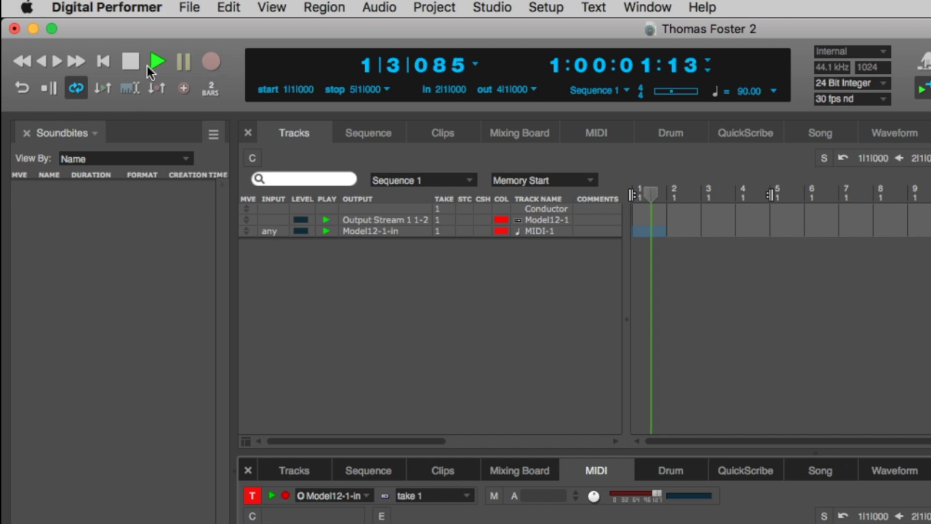
Step: Stop playback, move the loop end marker from bar 5 to bar 3, and replay
{"action": "left_click", "coordinate": [132, 62]}
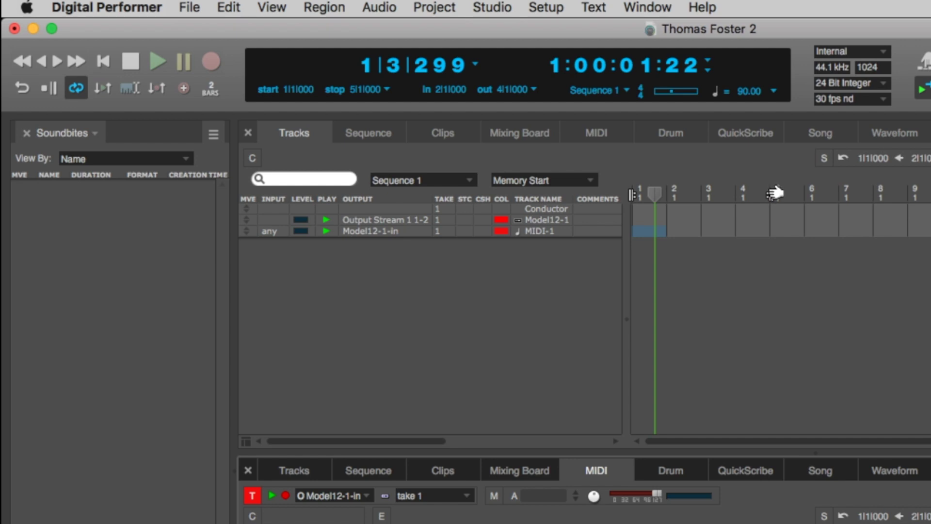
{"action": "left_click", "coordinate": [774, 194]}
{"action": "left_click_drag", "start_coordinate": [773, 195], "coordinate": [702, 194]}
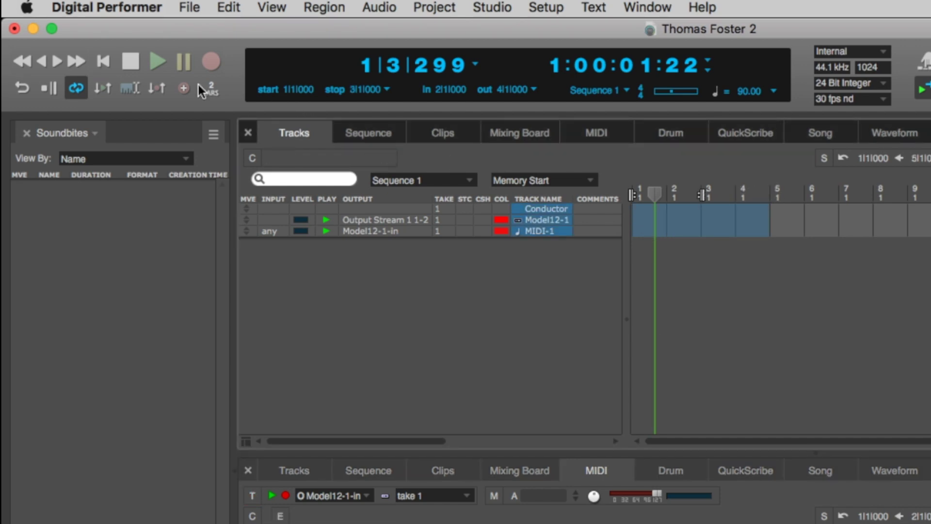
{"action": "left_click", "coordinate": [155, 62]}
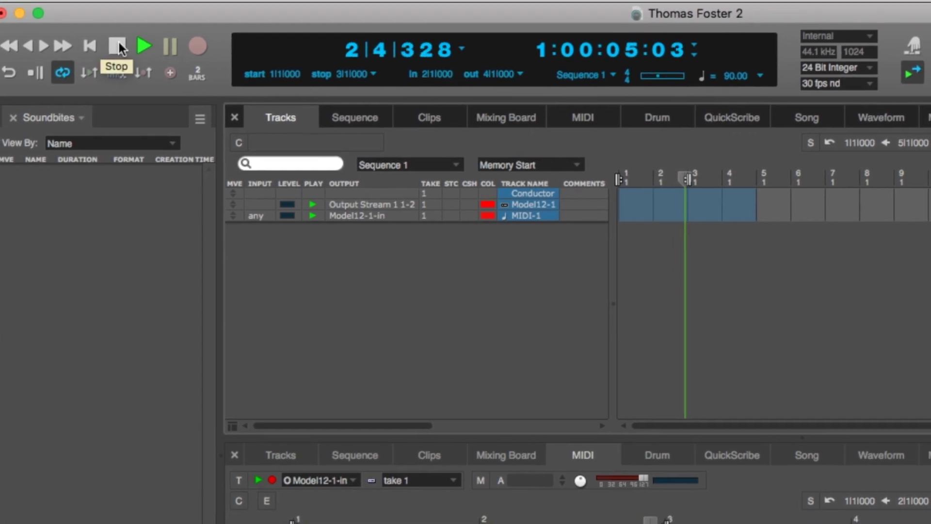
Step: Stop playback and zoom the MIDI editor in horizontally and vertically
{"action": "left_click", "coordinate": [131, 59]}
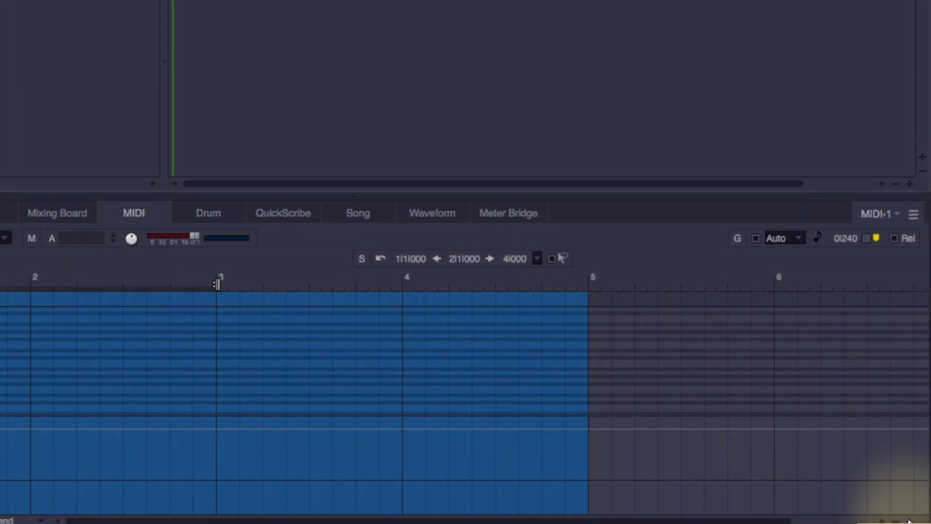
{"action": "left_click", "coordinate": [910, 521]}
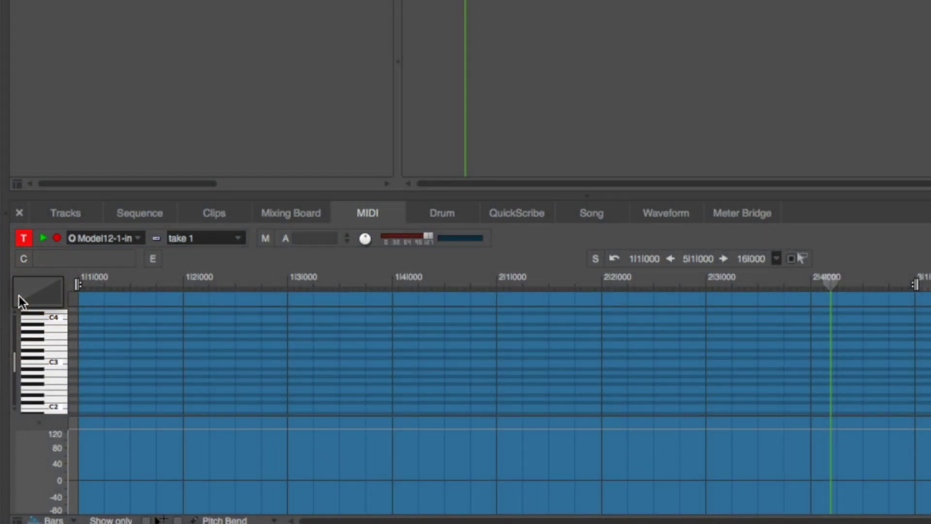
{"action": "left_click_drag", "start_coordinate": [19, 296], "coordinate": [35, 293]}
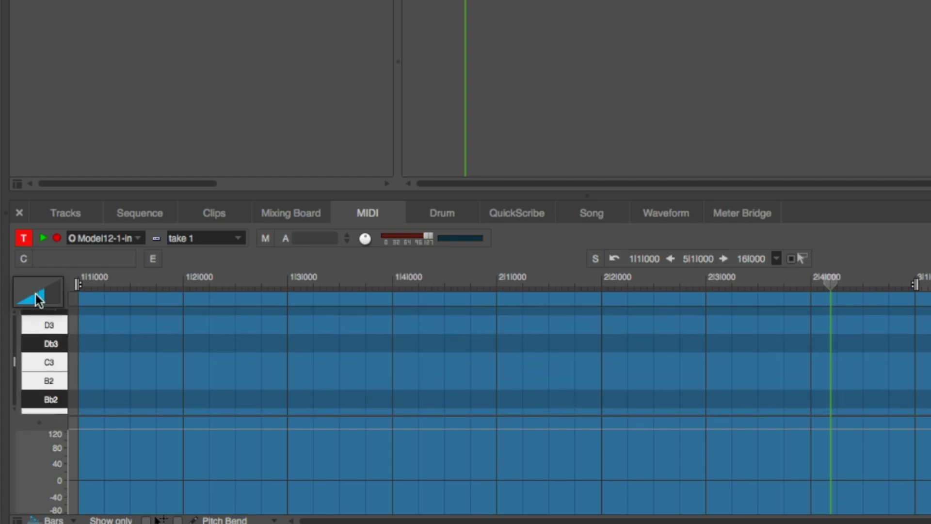
Step: Scroll the piano keyboard down to show the C1 through E1 note rows
{"action": "scroll", "coordinate": [57, 381], "scroll_direction": "down", "scroll_amount": 8}
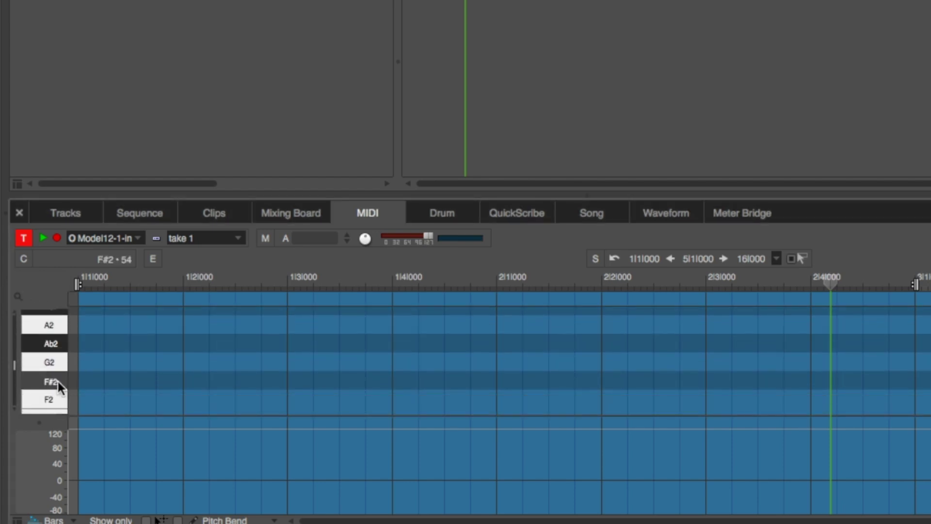
{"action": "scroll", "coordinate": [57, 377], "scroll_direction": "down", "scroll_amount": 6}
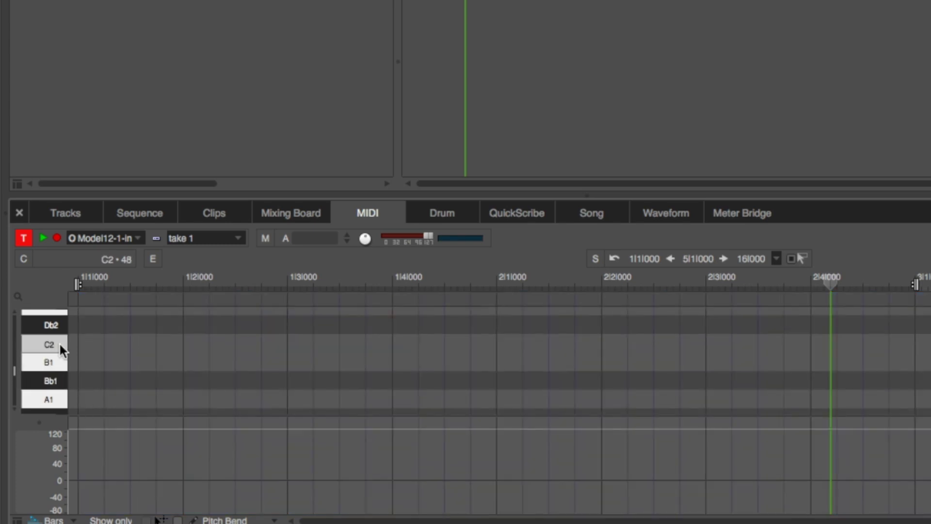
{"action": "scroll", "coordinate": [59, 345], "scroll_direction": "down", "scroll_amount": 6}
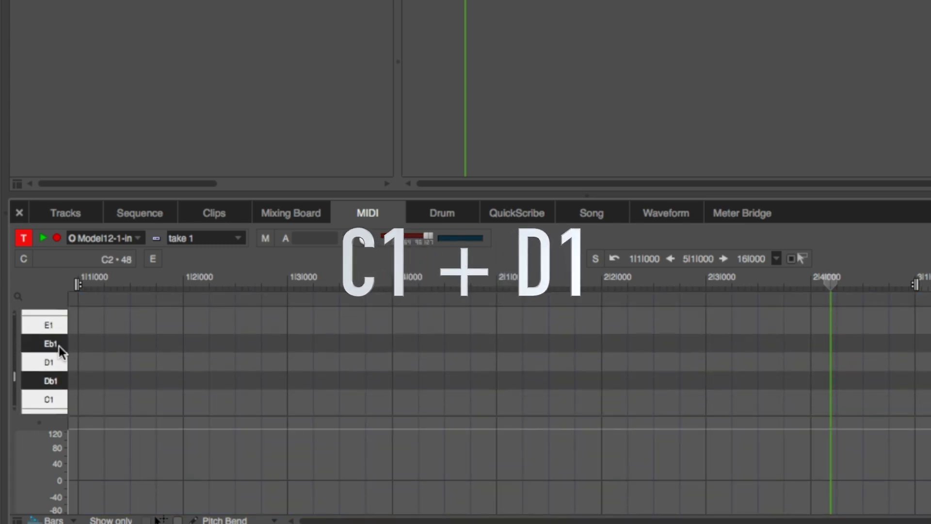
{"action": "left_click_drag", "start_coordinate": [17, 379], "coordinate": [16, 378]}
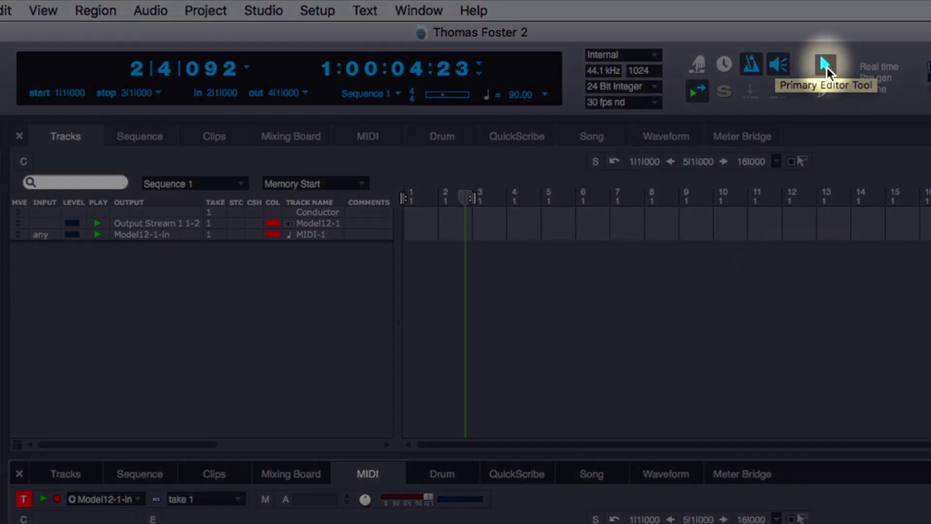
Step: Choose the Pencil tool from the Primary Editor Tool palette
{"action": "left_click", "coordinate": [827, 66]}
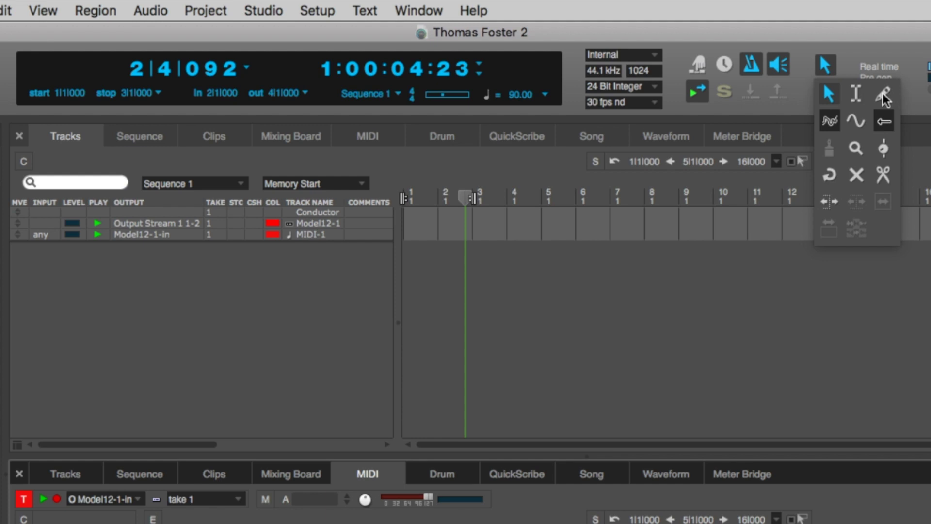
{"action": "left_click", "coordinate": [889, 91]}
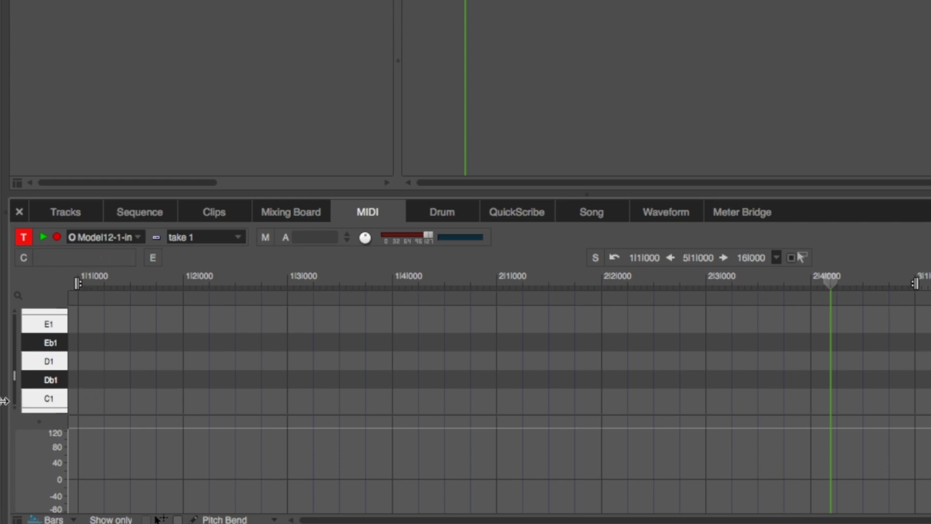
Step: Add a C1 hit at bar 1 and D1 hits on beats 2 and 4, then play from the start
{"action": "left_click", "coordinate": [86, 397]}
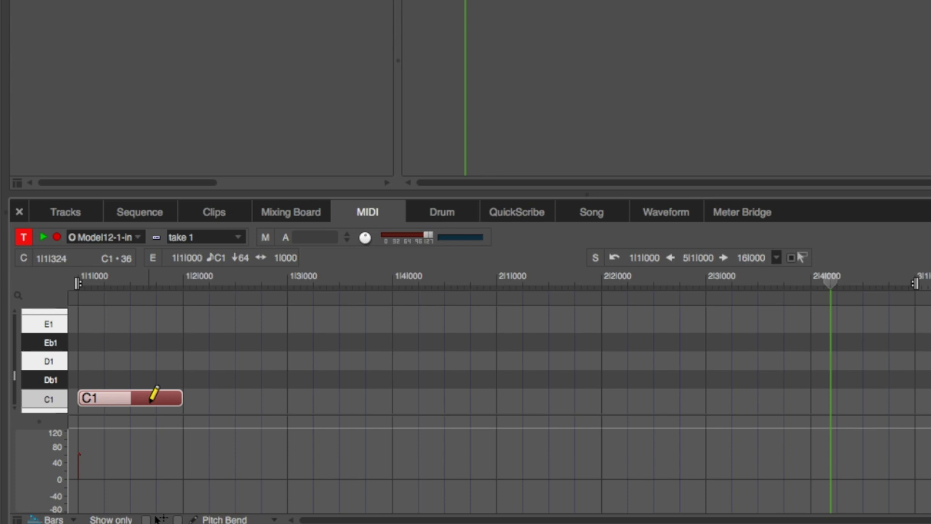
{"action": "left_click", "coordinate": [192, 360]}
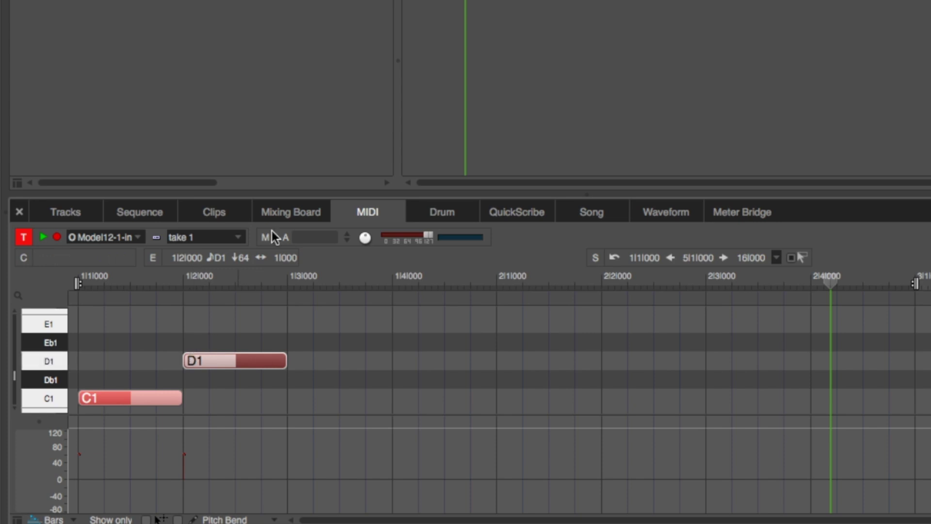
{"action": "left_click", "coordinate": [409, 361]}
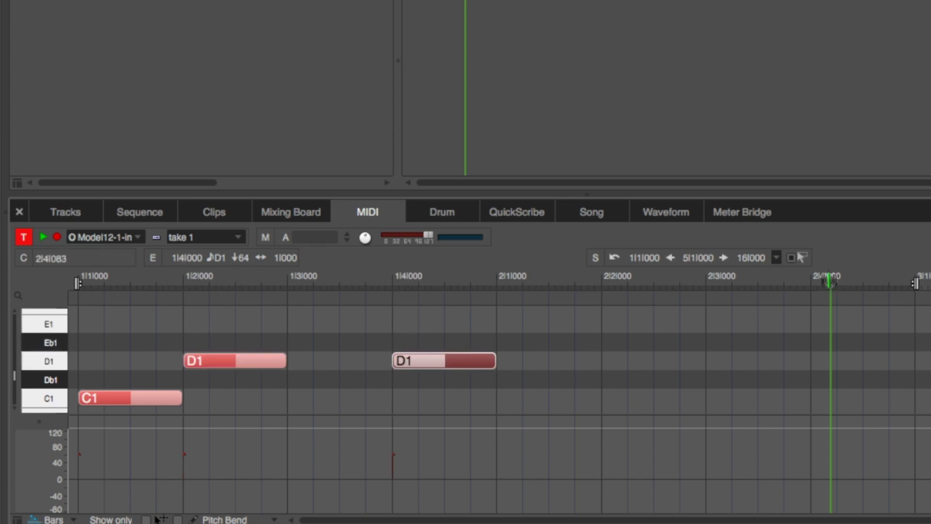
{"action": "left_click_drag", "start_coordinate": [831, 280], "coordinate": [59, 278]}
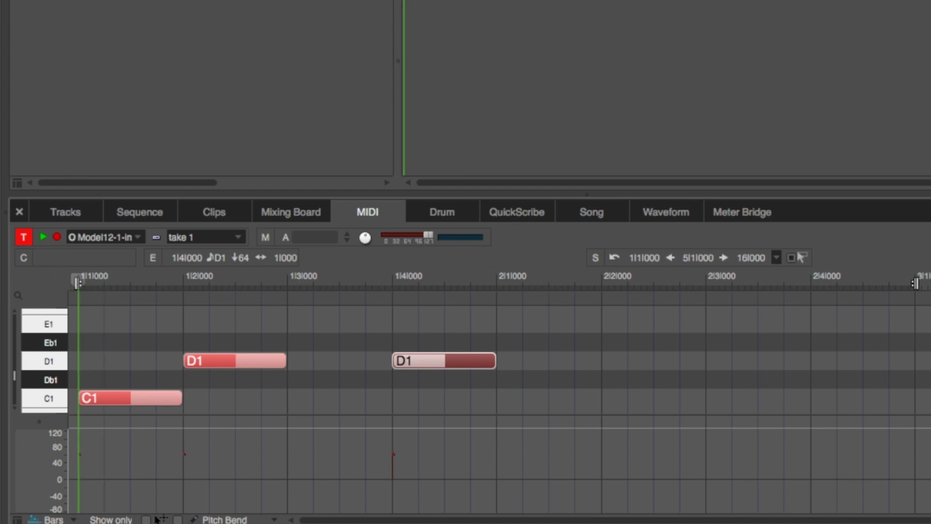
{"action": "key", "text": "space"}
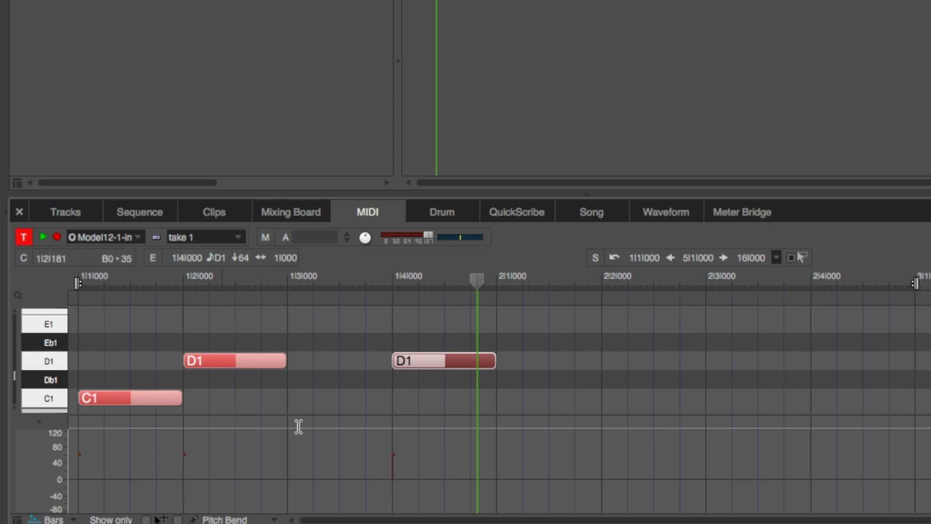
Step: Add C1 at 2|1, D1 at 2|2 and 2|4, and offbeat C1 hits at 1|3|240 and 2|3|240
{"action": "left_click", "coordinate": [506, 399]}
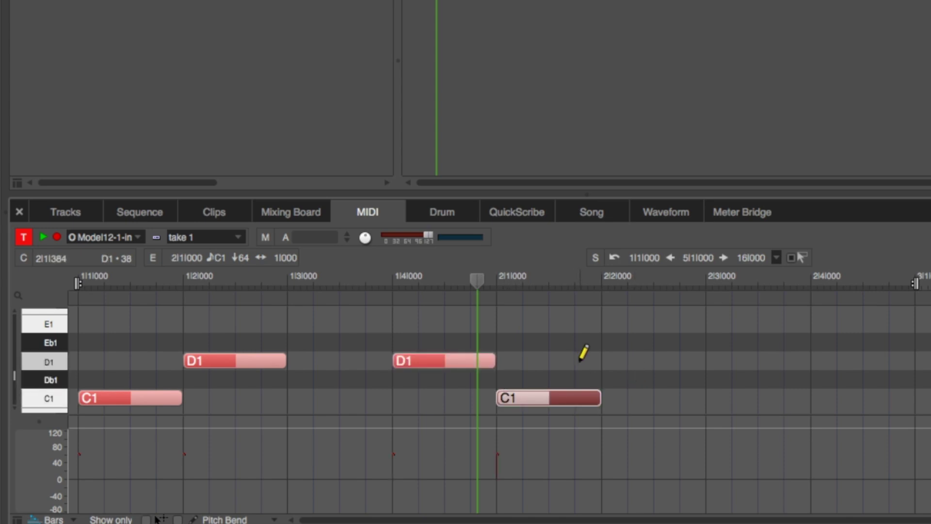
{"action": "left_click", "coordinate": [615, 362]}
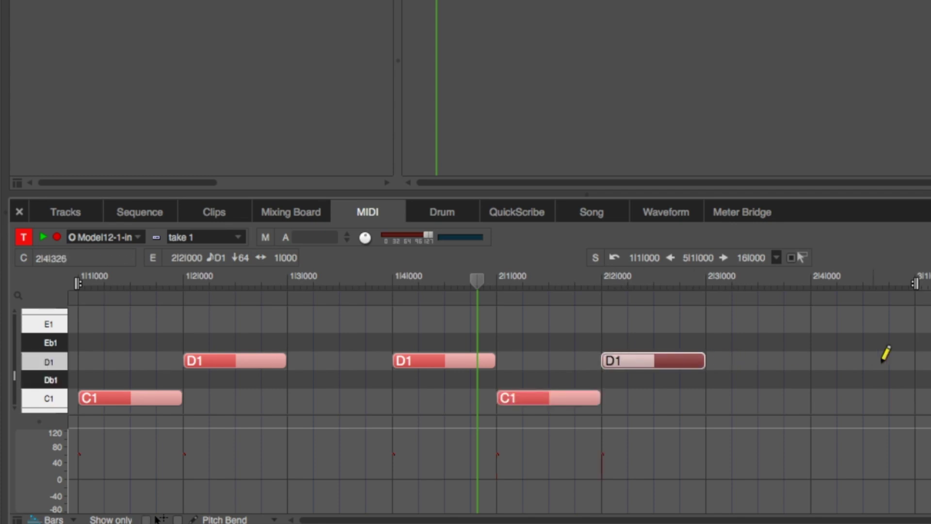
{"action": "left_click", "coordinate": [834, 361]}
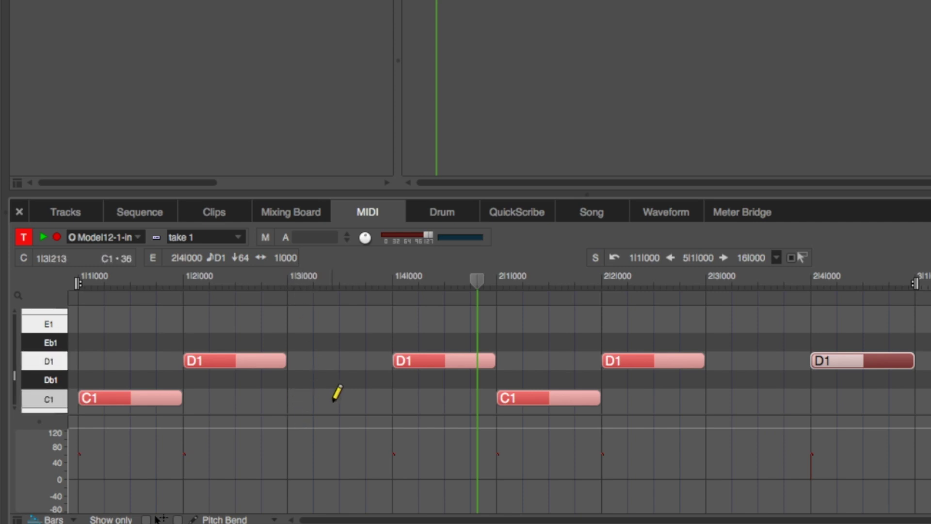
{"action": "left_click", "coordinate": [356, 395]}
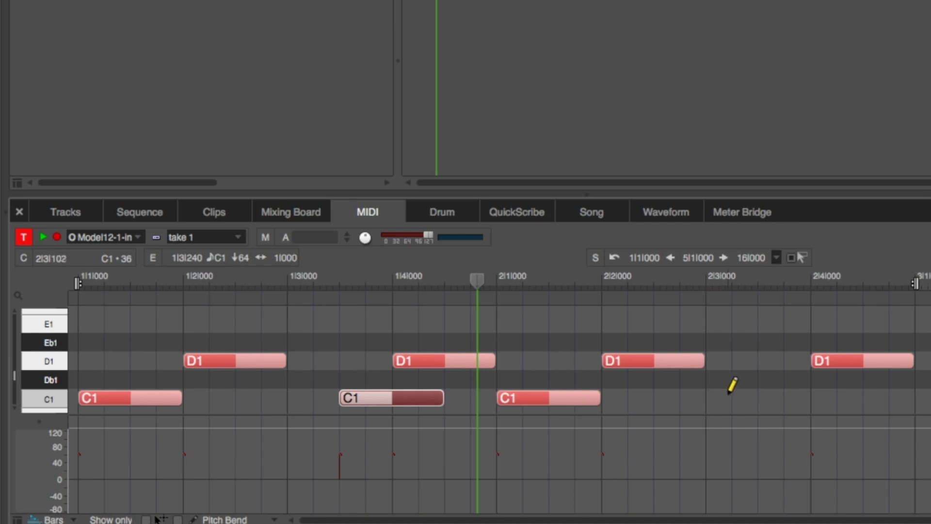
{"action": "left_click", "coordinate": [793, 399]}
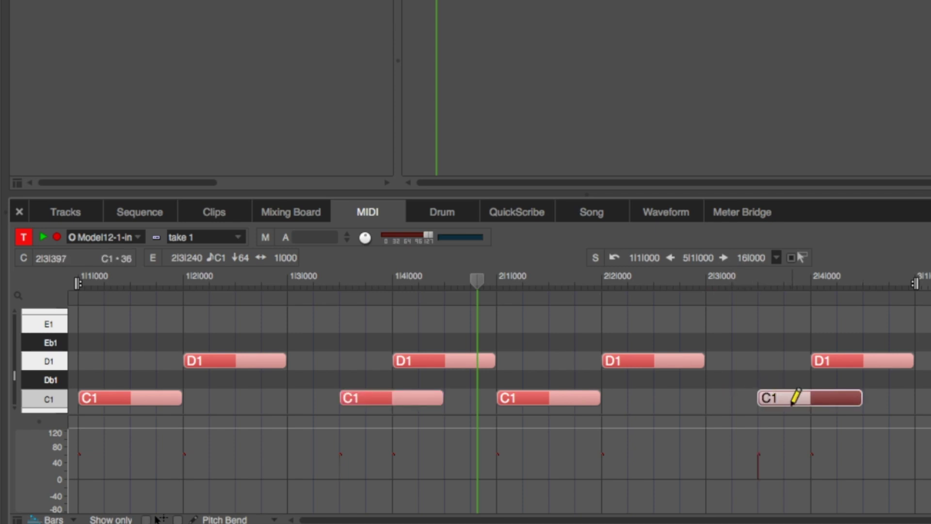
{"action": "key", "text": "Return"}
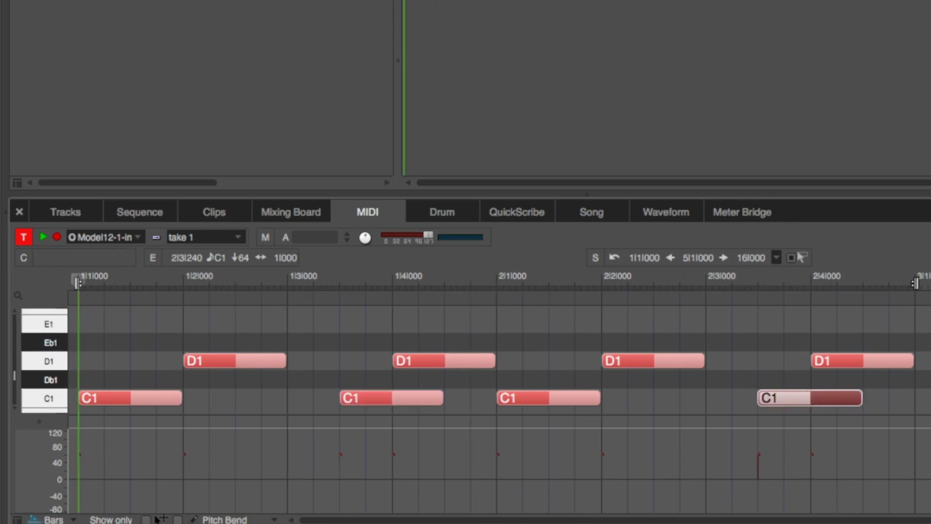
{"action": "key", "text": "space"}
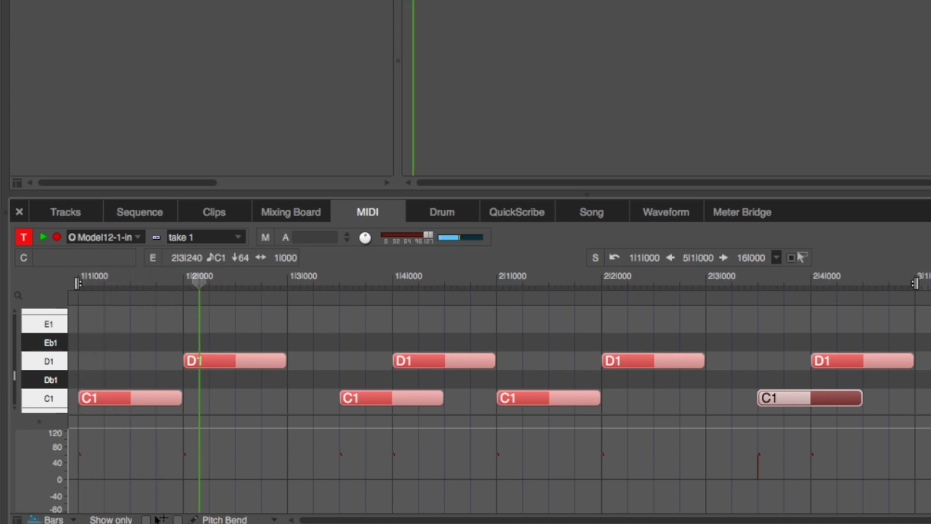
{"action": "key", "text": "space"}
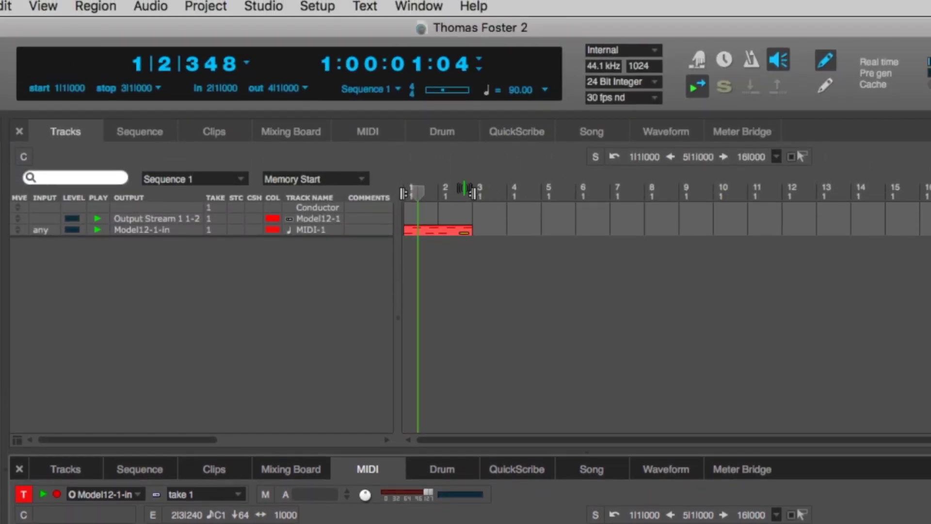
{"action": "left_click_drag", "start_coordinate": [417, 192], "coordinate": [404, 191]}
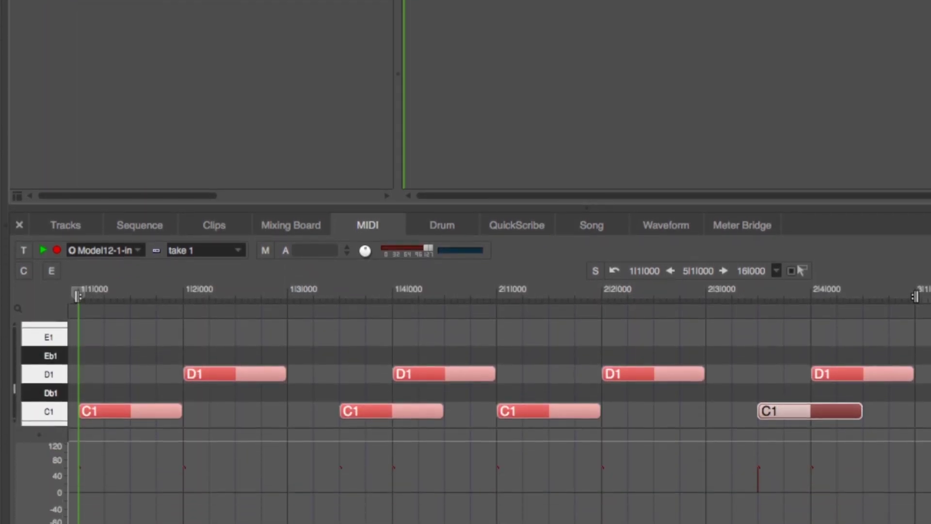
{"action": "key", "text": "space"}
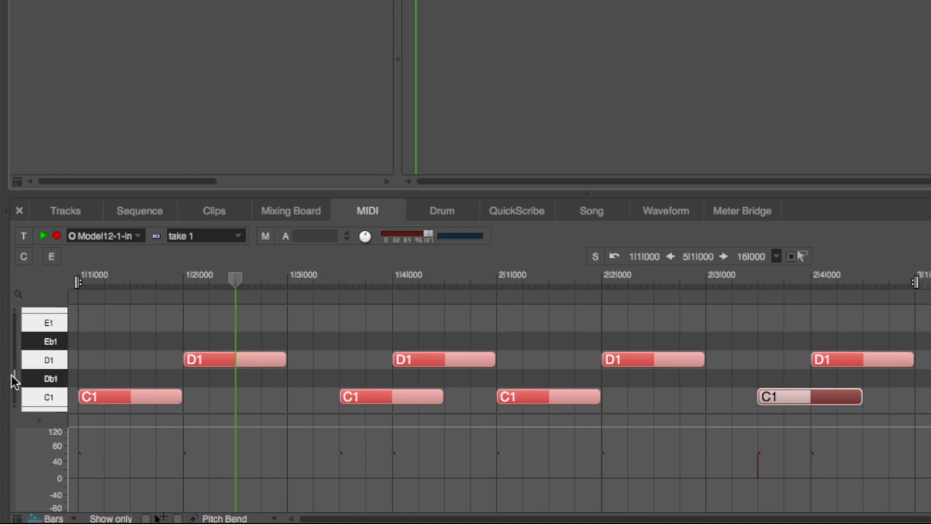
Step: Replace a first F#1 attempt with a sixteenth-length F#1 note at 1|1|000
{"action": "scroll", "coordinate": [14, 373], "scroll_direction": "up", "scroll_amount": 3}
{"action": "scroll", "coordinate": [13, 373], "scroll_direction": "up", "scroll_amount": 1}
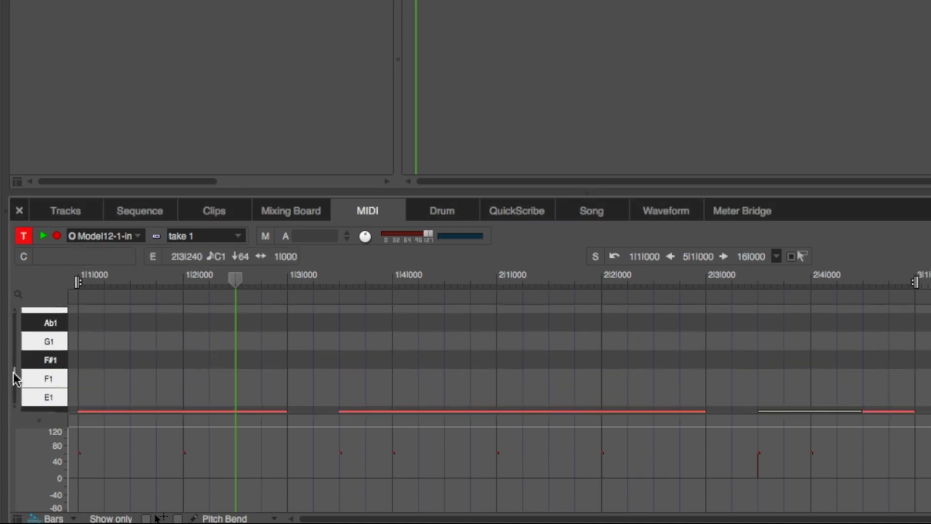
{"action": "left_click", "coordinate": [84, 360]}
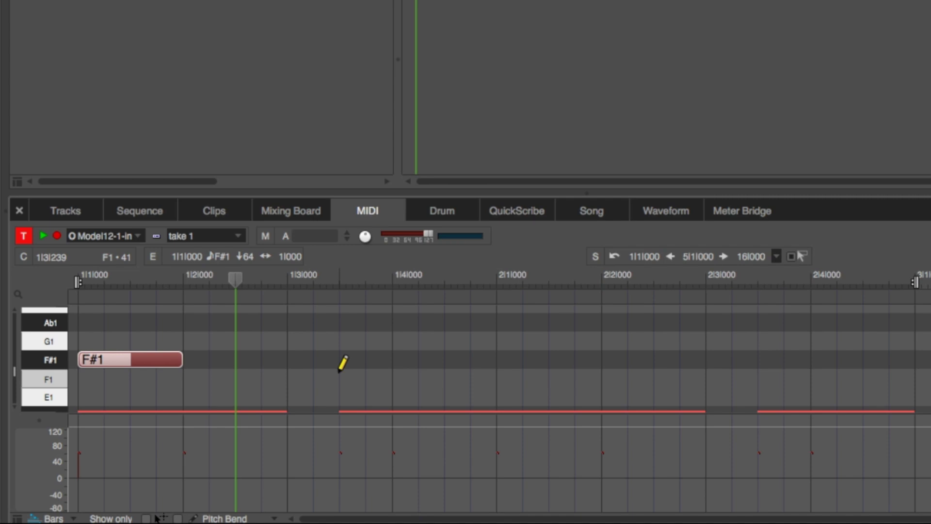
{"action": "key", "text": "super+z"}
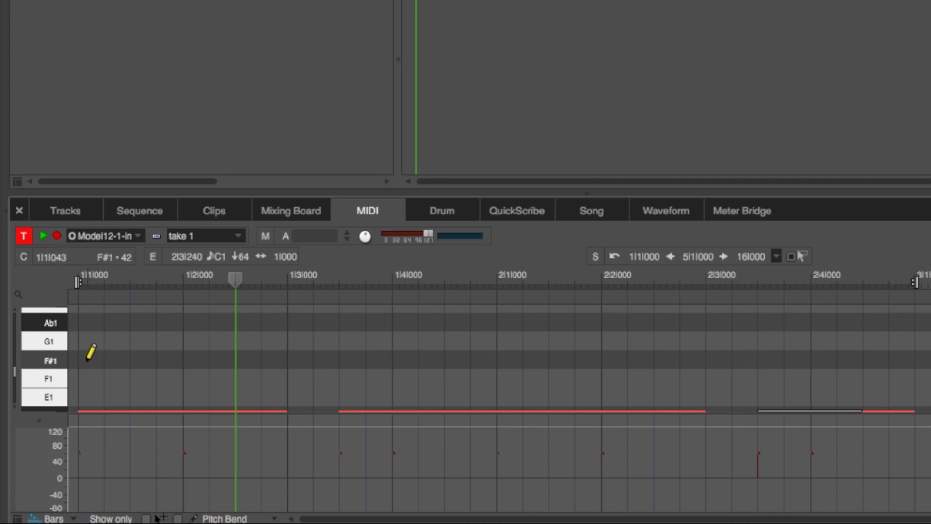
{"action": "left_click", "coordinate": [84, 356]}
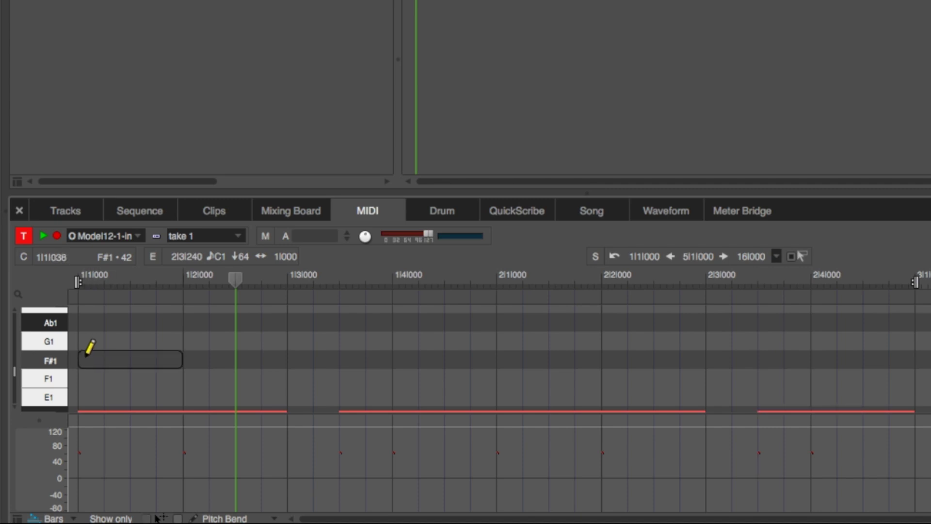
{"action": "mouse_move", "coordinate": [86, 355]}
{"action": "left_mouse_down"}
{"action": "mouse_move", "coordinate": [146, 353]}
{"action": "mouse_move", "coordinate": [91, 352]}
{"action": "left_mouse_up"}
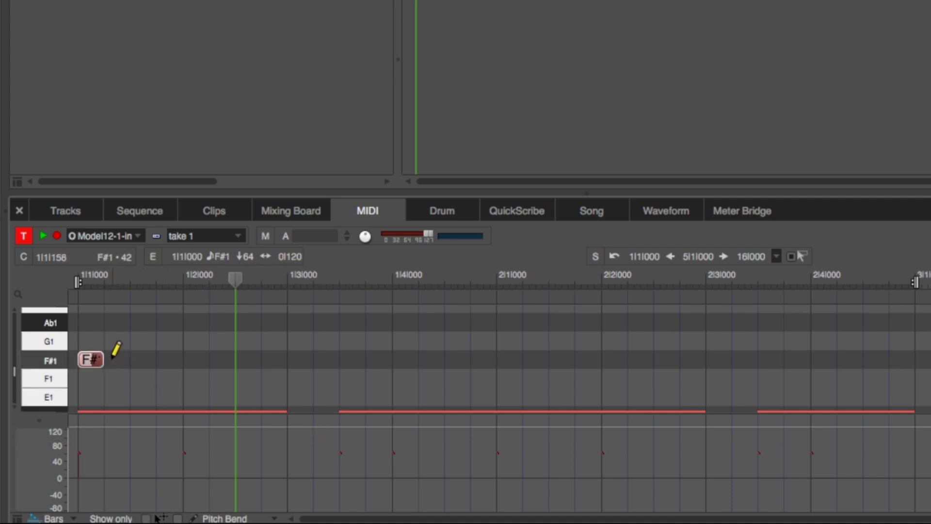
Step: Fill the rest of bar 1 with sixteenth F#1 notes from 1|1|120 to 1|4|360
{"action": "left_click", "coordinate": [112, 358]}
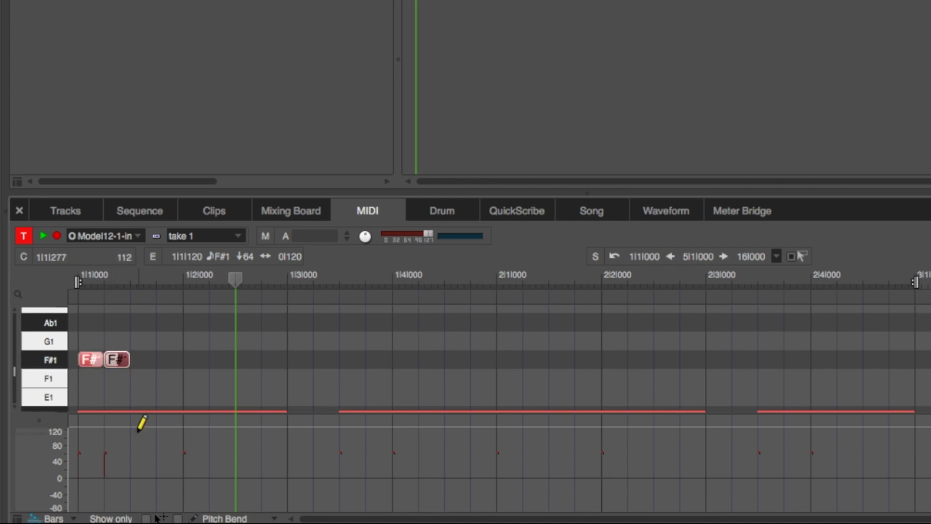
{"action": "left_click", "coordinate": [143, 358]}
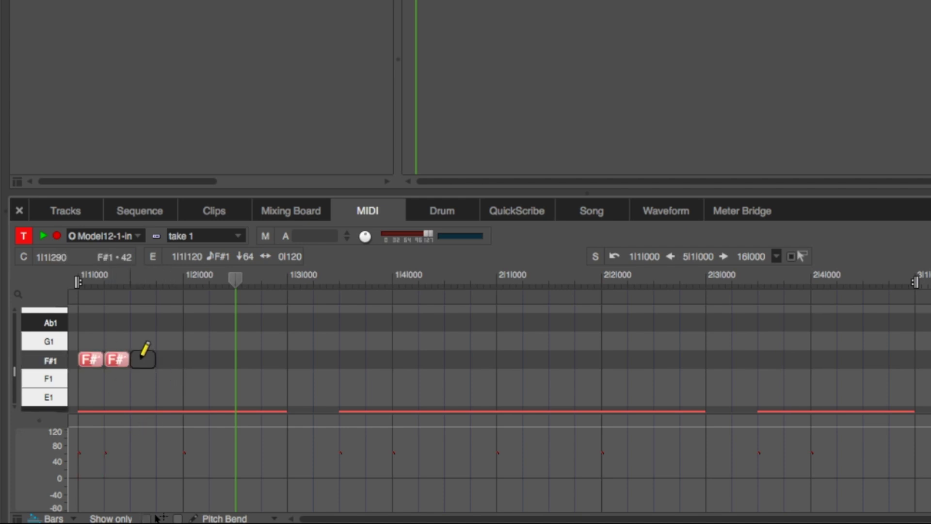
{"action": "left_click", "coordinate": [169, 358]}
{"action": "left_click_drag", "start_coordinate": [197, 358], "coordinate": [209, 358]}
{"action": "left_click", "coordinate": [224, 359]}
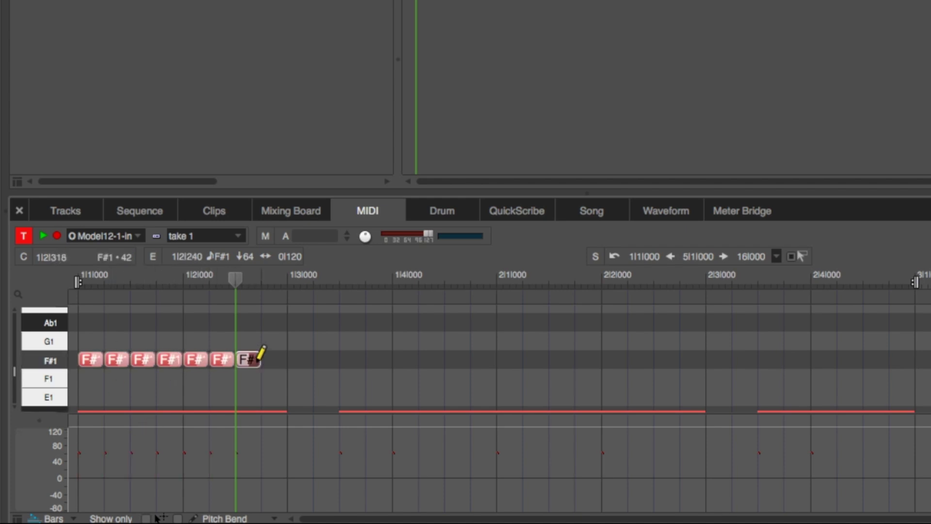
{"action": "left_click", "coordinate": [250, 359]}
{"action": "left_click", "coordinate": [276, 359]}
{"action": "left_click", "coordinate": [302, 359]}
{"action": "left_click", "coordinate": [328, 359]}
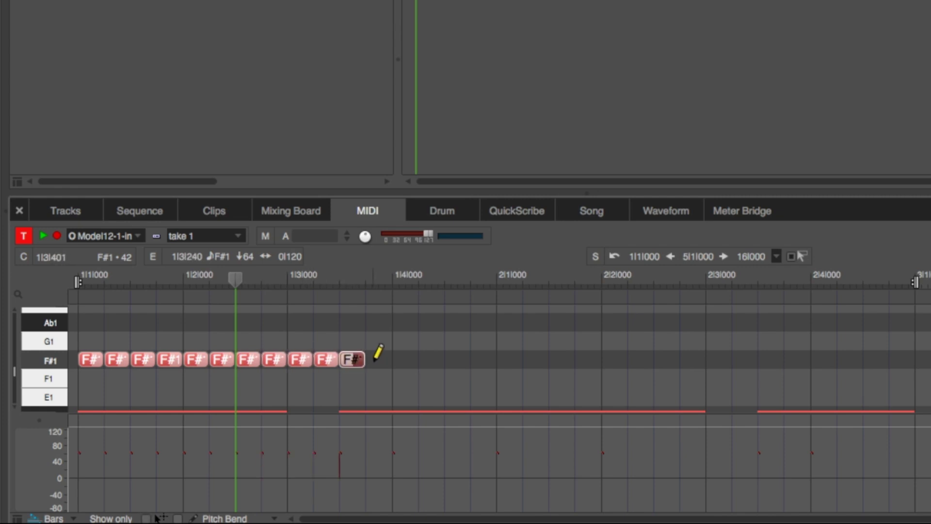
{"action": "left_click", "coordinate": [354, 359]}
{"action": "left_click", "coordinate": [380, 359]}
{"action": "left_click", "coordinate": [408, 358]}
{"action": "left_click", "coordinate": [433, 358]}
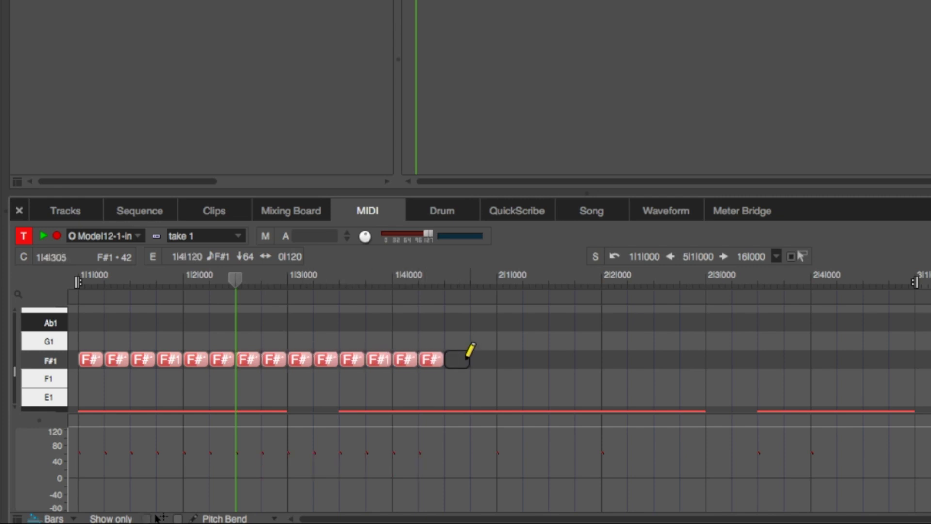
{"action": "left_click", "coordinate": [460, 358]}
{"action": "left_click", "coordinate": [485, 358]}
Step: Add sixteenth F#1 notes across bar 2, from 2|1|000 to 2|4|360
{"action": "left_click", "coordinate": [513, 359]}
{"action": "left_click", "coordinate": [537, 359]}
{"action": "left_click", "coordinate": [563, 359]}
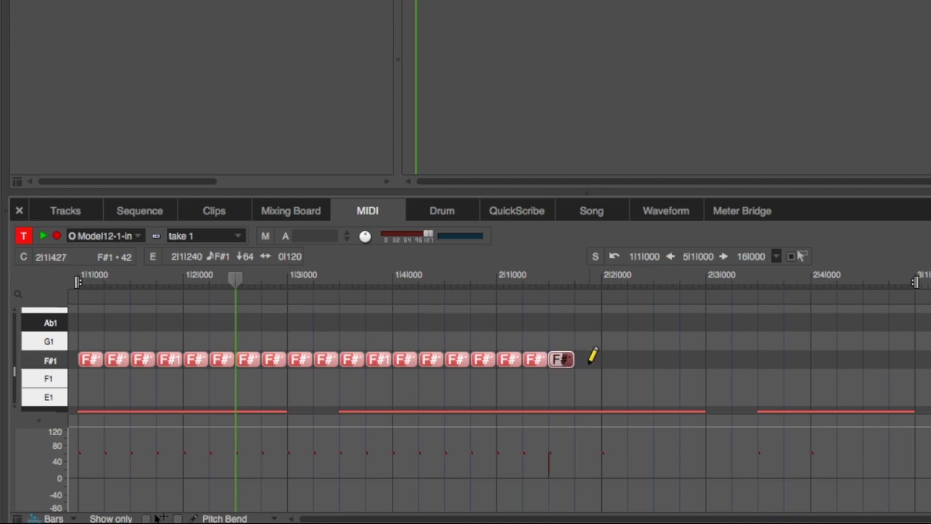
{"action": "left_click", "coordinate": [589, 359]}
{"action": "left_click", "coordinate": [615, 359]}
{"action": "left_click", "coordinate": [641, 359]}
{"action": "left_click", "coordinate": [667, 359]}
{"action": "left_click", "coordinate": [693, 359]}
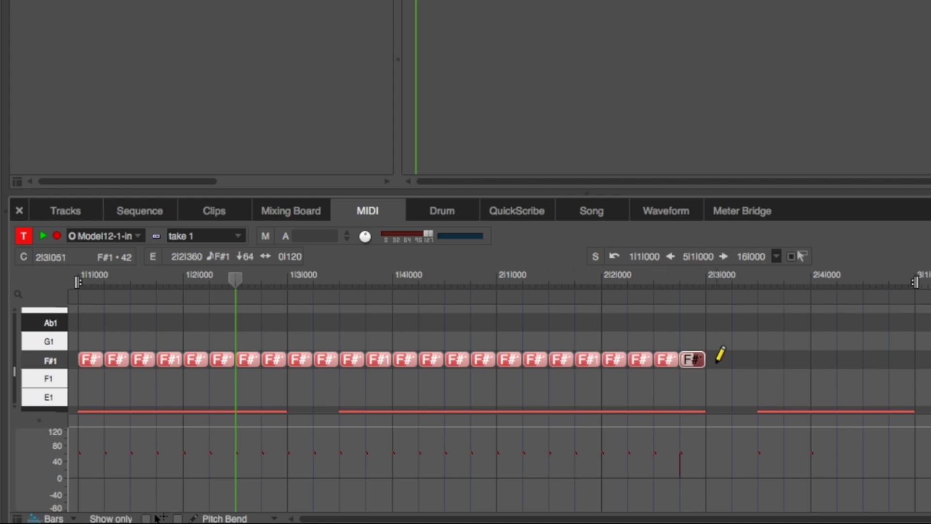
{"action": "left_click", "coordinate": [720, 359]}
{"action": "left_click", "coordinate": [745, 359]}
{"action": "left_click", "coordinate": [771, 359]}
{"action": "left_click", "coordinate": [797, 358]}
{"action": "left_click", "coordinate": [824, 359]}
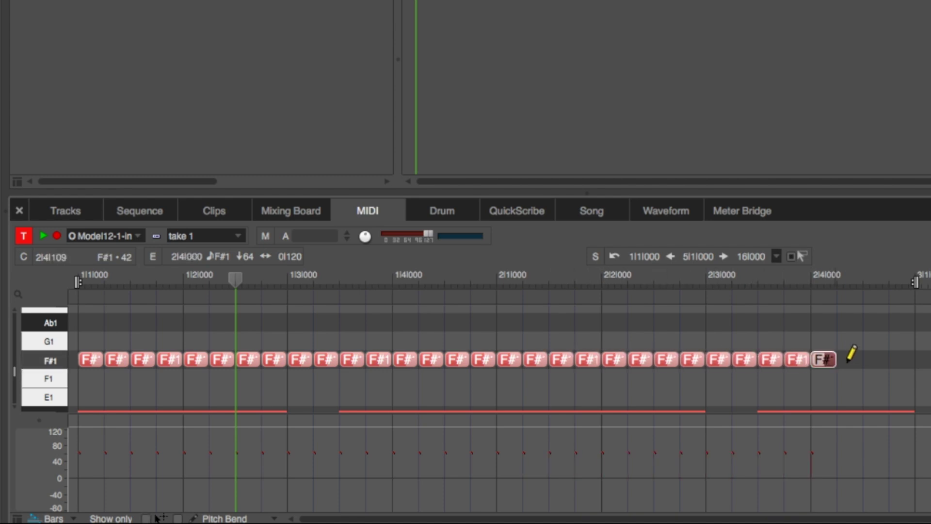
{"action": "left_click", "coordinate": [850, 359]}
{"action": "left_click", "coordinate": [876, 359]}
{"action": "left_click", "coordinate": [902, 359]}
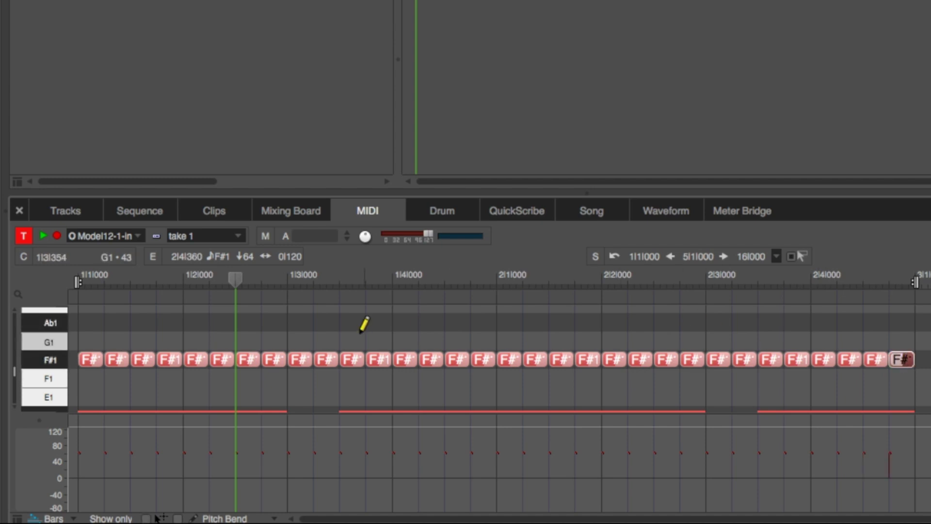
Step: Play the hi-hat pattern from the start, then move the playhead to just before 2|4|000
{"action": "left_click_drag", "start_coordinate": [235, 281], "coordinate": [77, 280]}
{"action": "key", "text": "space"}
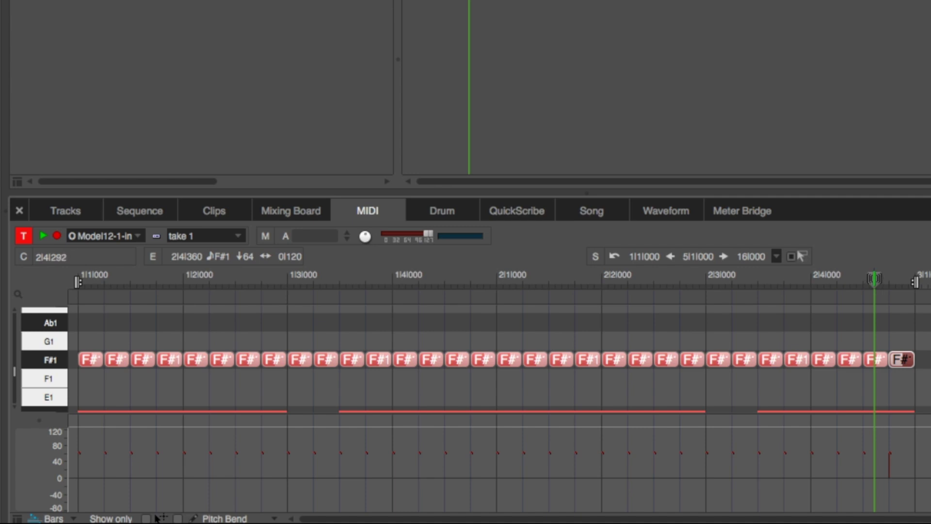
{"action": "left_click_drag", "start_coordinate": [876, 280], "coordinate": [809, 266]}
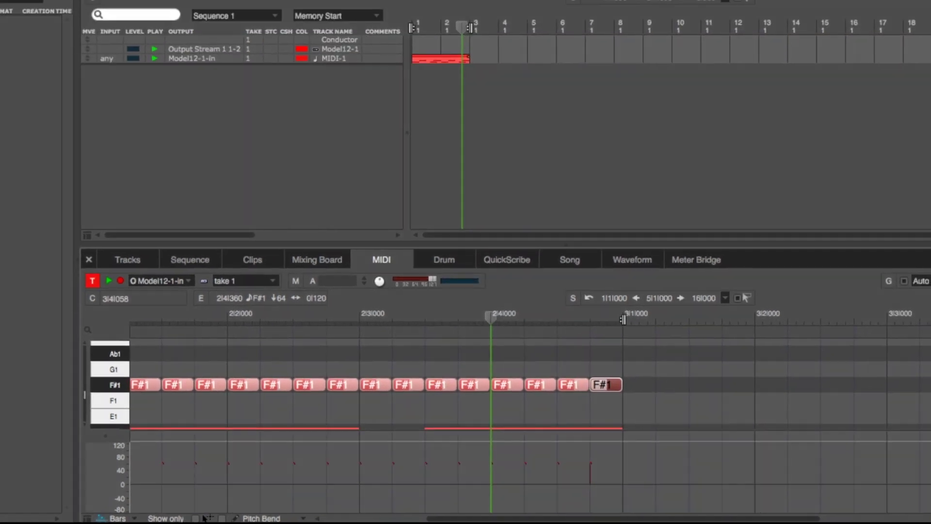
Step: Zoom in on the end of bar 2 and delete two long F#1 notes there
{"action": "left_click", "coordinate": [914, 521]}
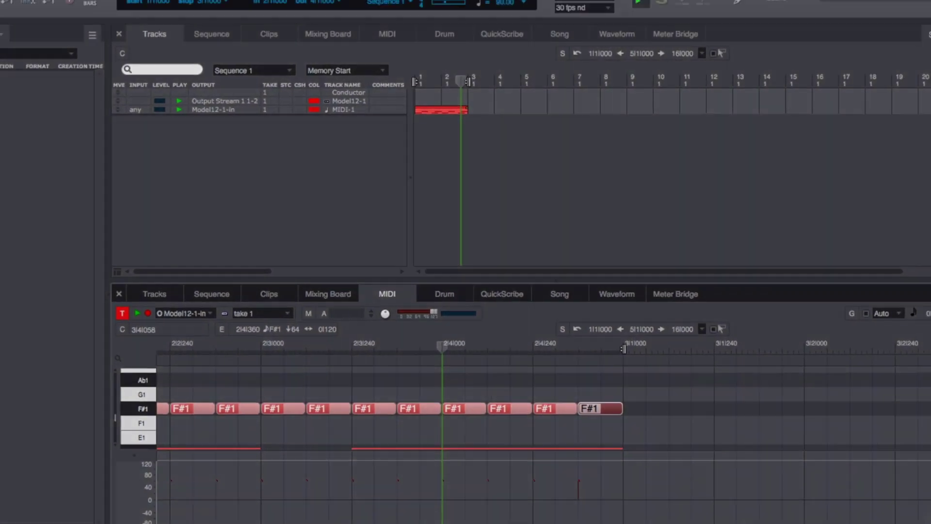
{"action": "left_click", "coordinate": [914, 521]}
{"action": "left_click", "coordinate": [914, 521]}
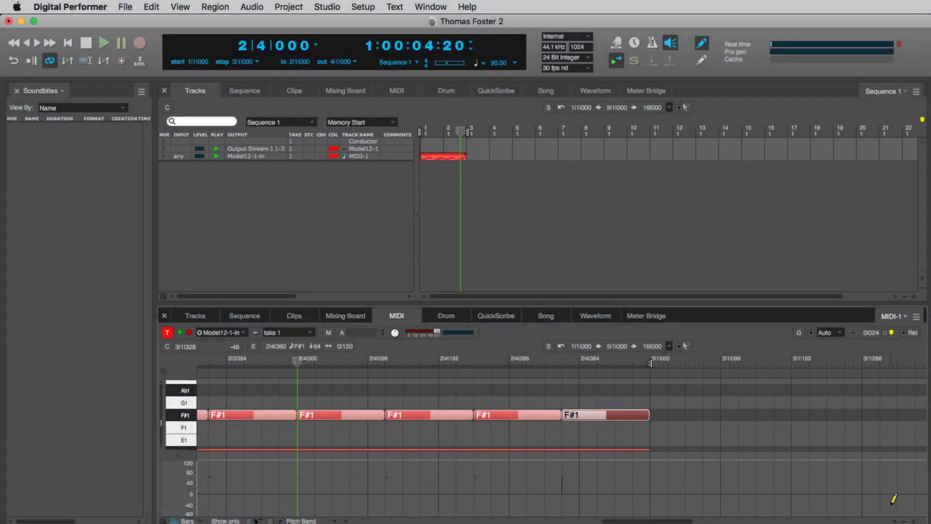
{"action": "left_click", "coordinate": [914, 521]}
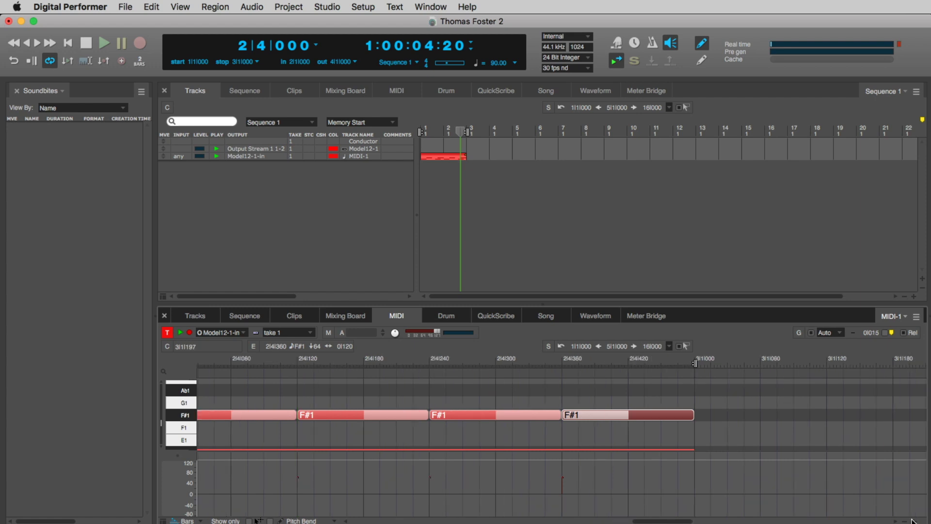
{"action": "left_click_drag", "start_coordinate": [656, 520], "coordinate": [644, 520]}
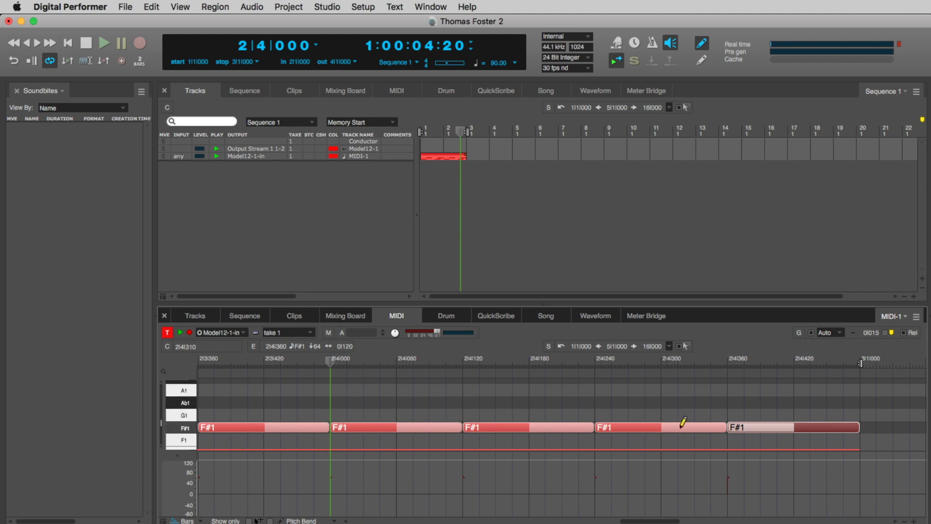
{"action": "left_click", "coordinate": [513, 426]}
{"action": "key", "text": "Delete"}
{"action": "left_click", "coordinate": [746, 427]}
{"action": "key", "text": "Delete"}
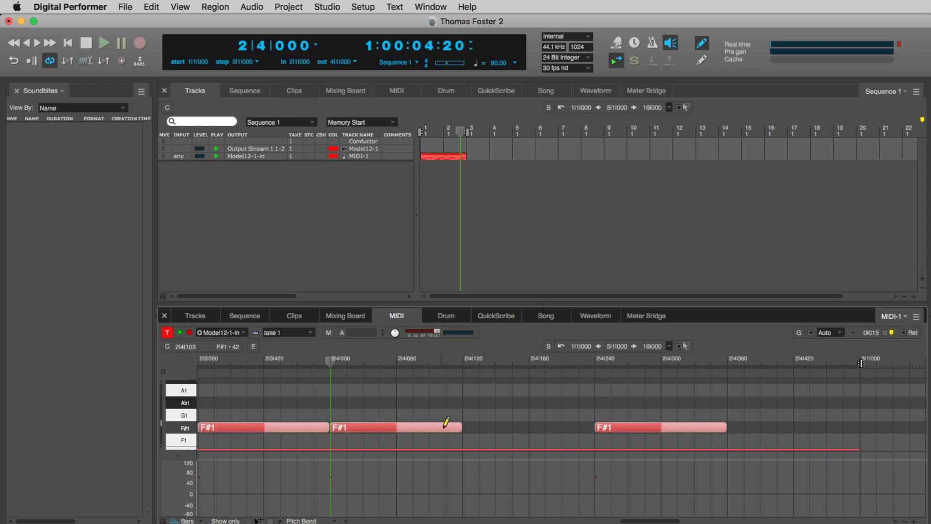
Step: Draw runs of short F#1 notes from 2|4|000 and 2|4|240, replacing the long note at 2|4|240
{"action": "left_click", "coordinate": [370, 422]}
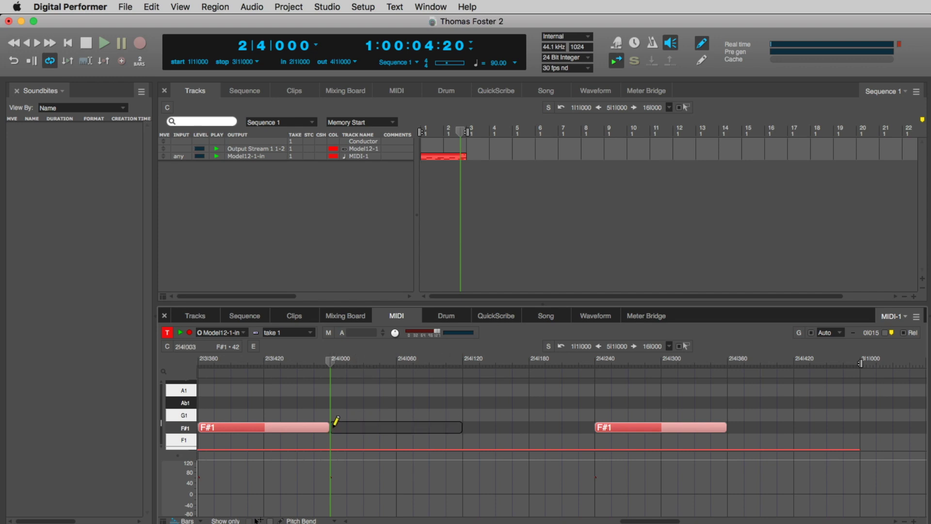
{"action": "left_click_drag", "start_coordinate": [338, 426], "coordinate": [453, 425]}
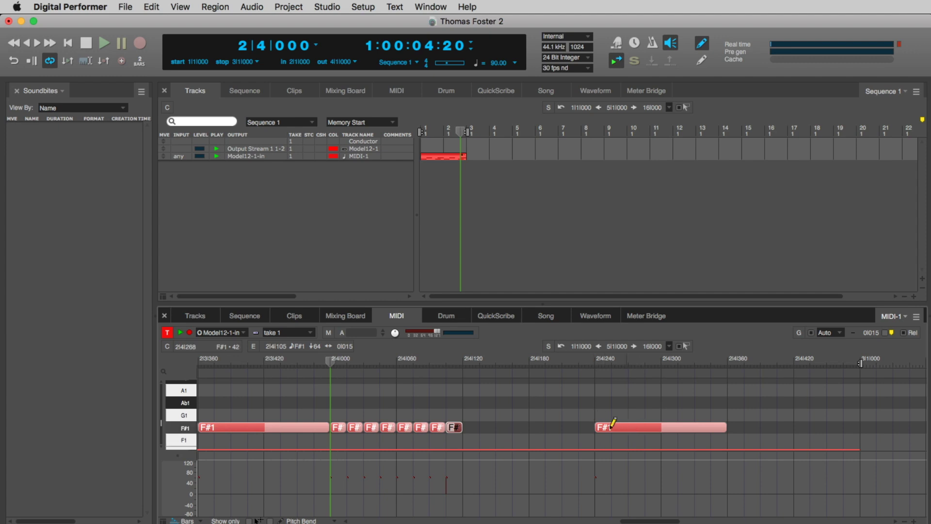
{"action": "left_click", "coordinate": [642, 422]}
{"action": "key", "text": "Delete"}
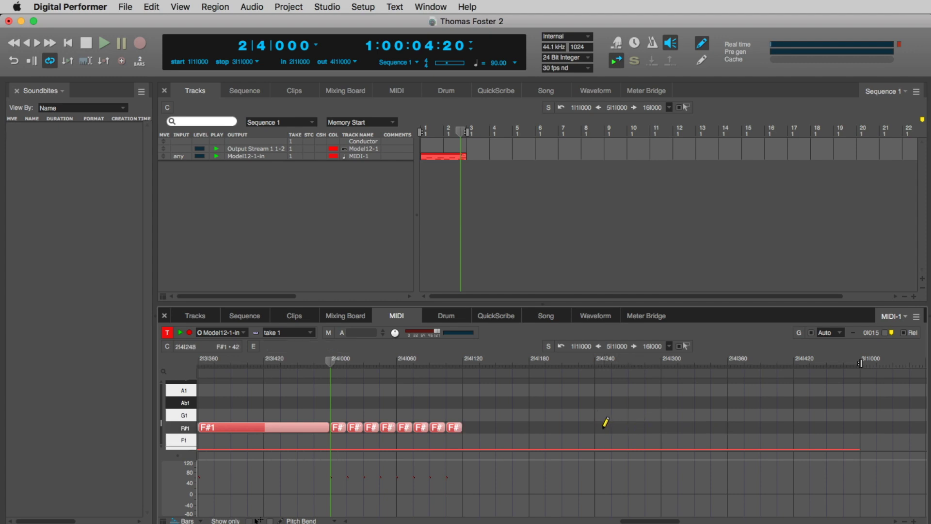
{"action": "left_click_drag", "start_coordinate": [606, 423], "coordinate": [725, 423]}
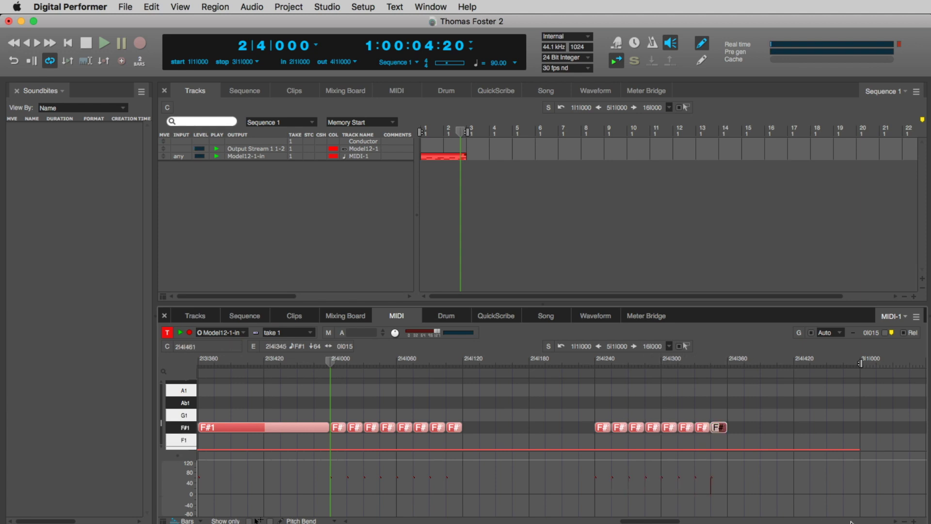
Step: Zoom out to show bars 1 through 3 and stop playback
{"action": "left_click", "coordinate": [904, 521]}
{"action": "left_click", "coordinate": [905, 521]}
{"action": "left_click", "coordinate": [904, 521]}
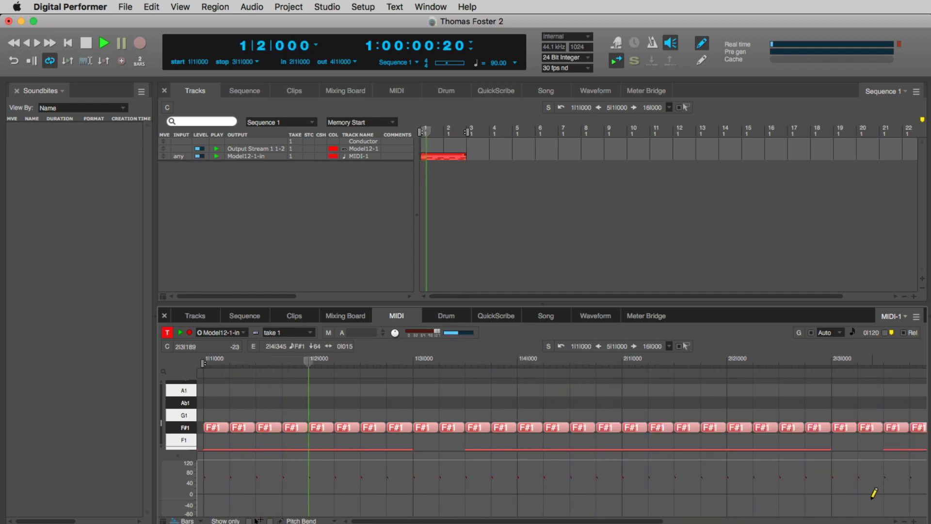
{"action": "left_click", "coordinate": [905, 521]}
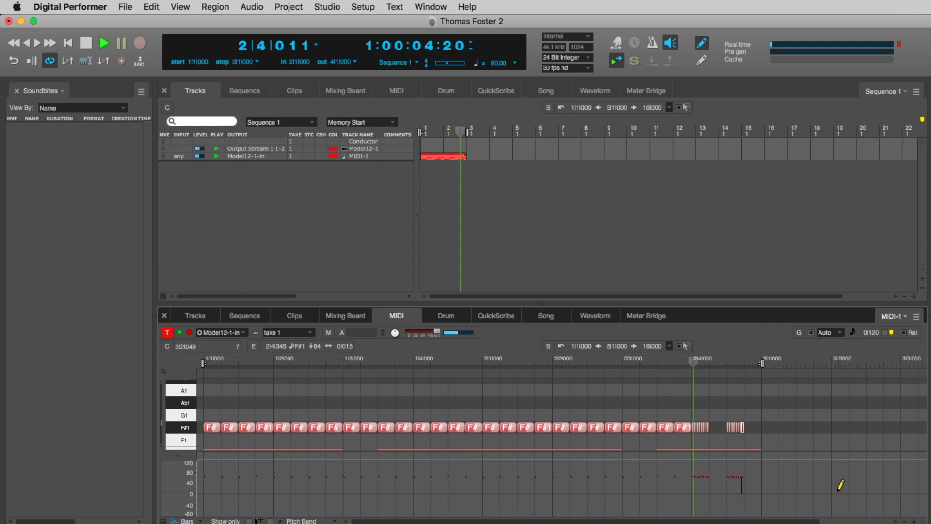
{"action": "key", "text": "space"}
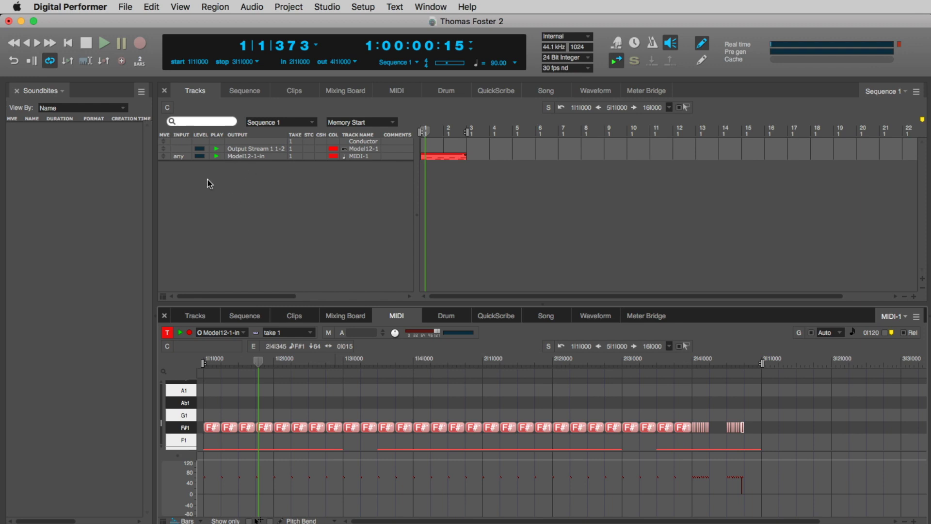
Step: Add a BassLine instrument track with the 90s Bristol Bassline setting and move its window aside
{"action": "right_click", "coordinate": [289, 214]}
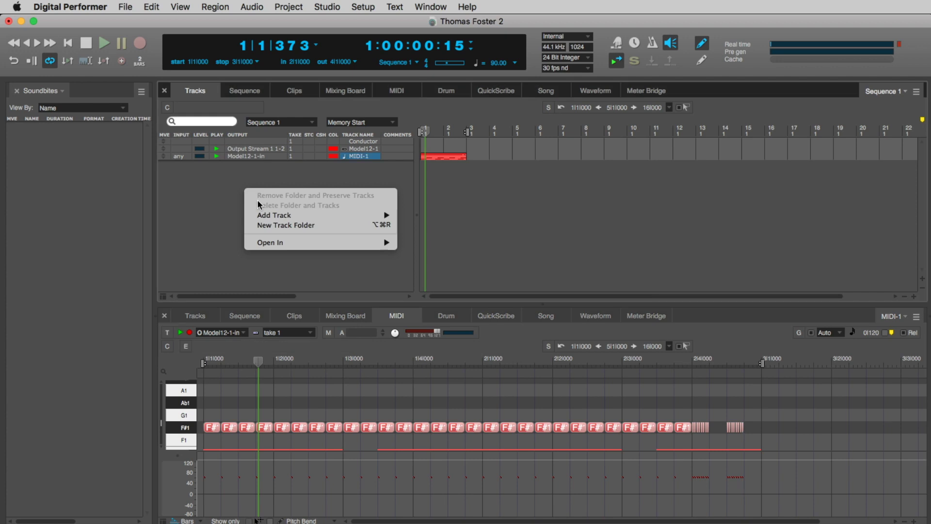
{"action": "mouse_move", "coordinate": [287, 219]}
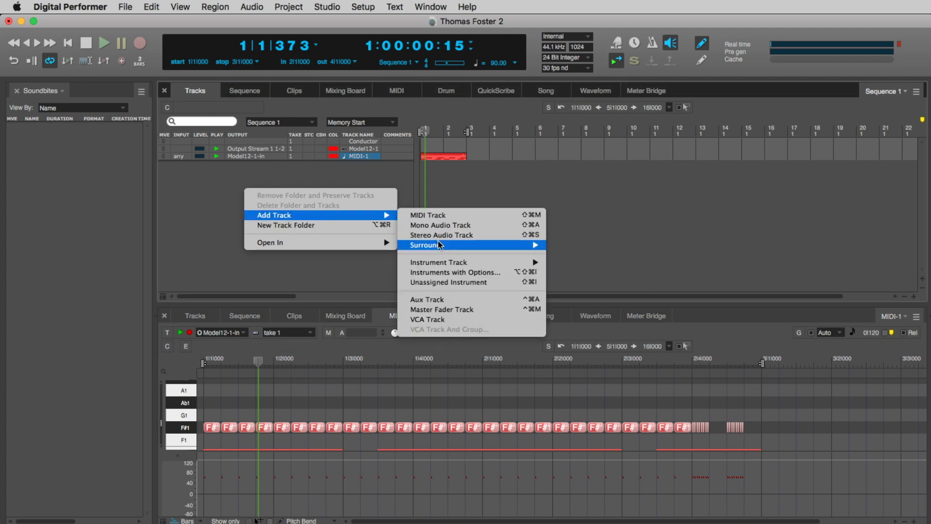
{"action": "mouse_move", "coordinate": [445, 265]}
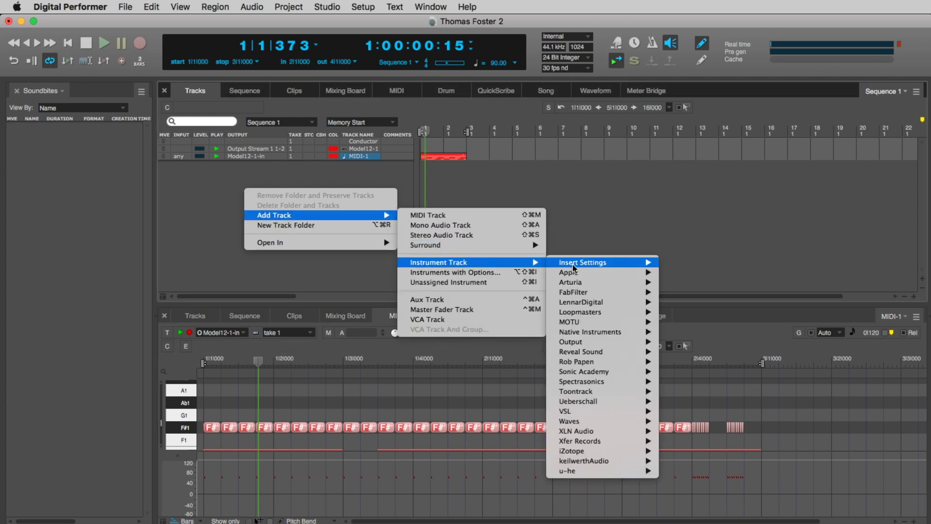
{"action": "mouse_move", "coordinate": [588, 268]}
{"action": "mouse_move", "coordinate": [698, 262]}
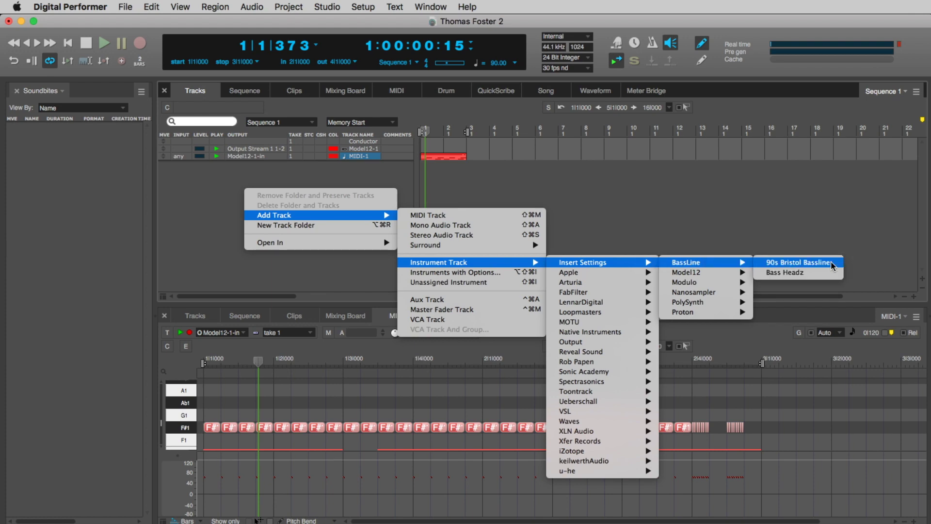
{"action": "left_click", "coordinate": [831, 264]}
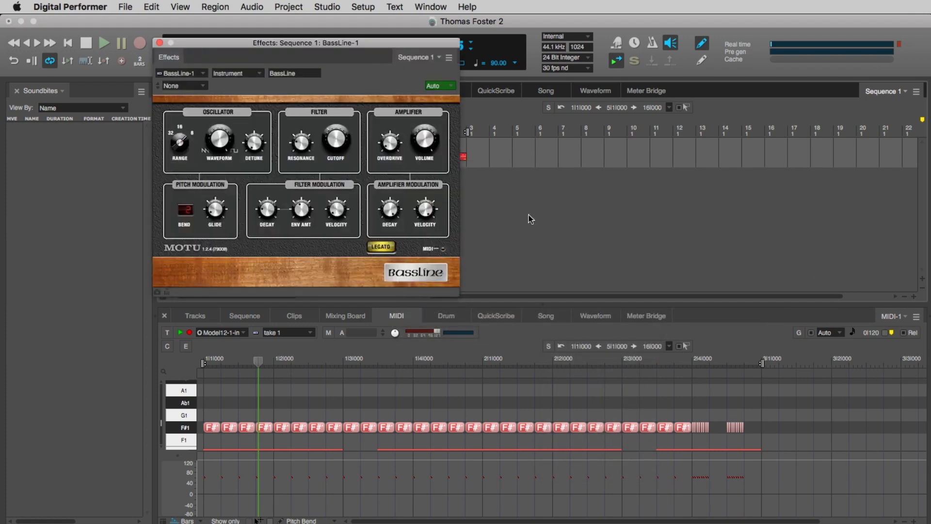
{"action": "left_click_drag", "start_coordinate": [274, 42], "coordinate": [597, 87]}
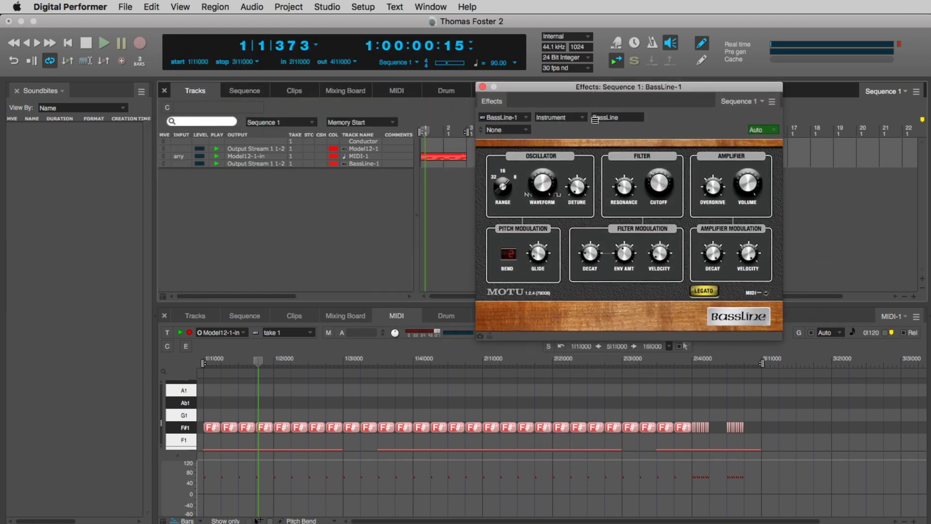
Step: Add a MIDI-2 track whose output is routed to BassLine-1-in
{"action": "right_click", "coordinate": [180, 201]}
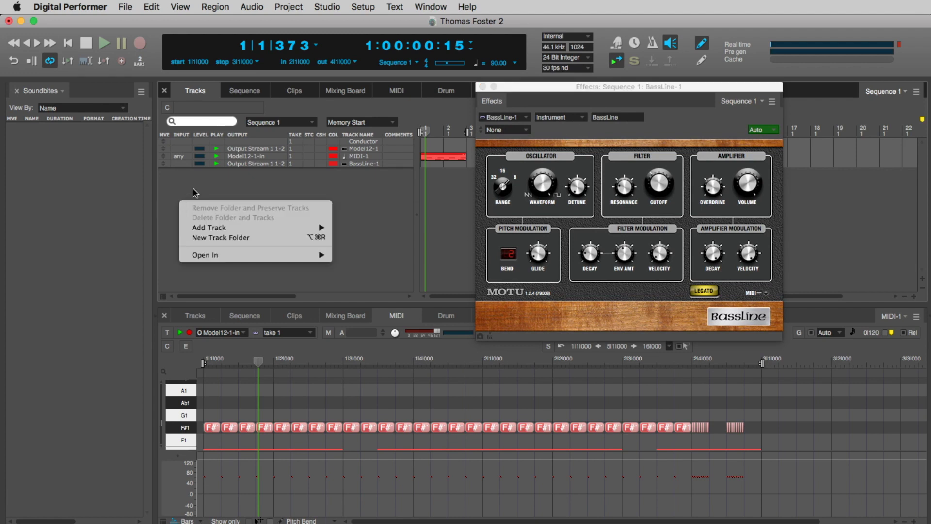
{"action": "mouse_move", "coordinate": [221, 229]}
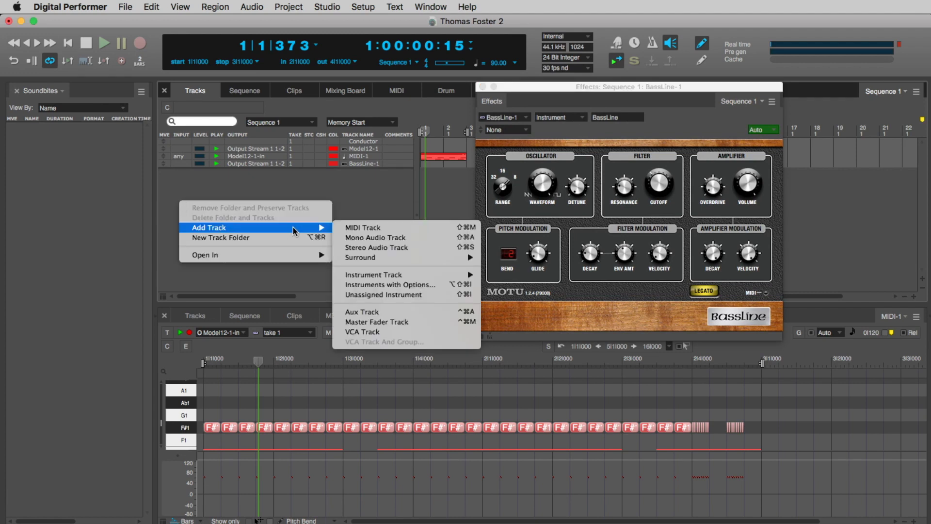
{"action": "left_click", "coordinate": [365, 228]}
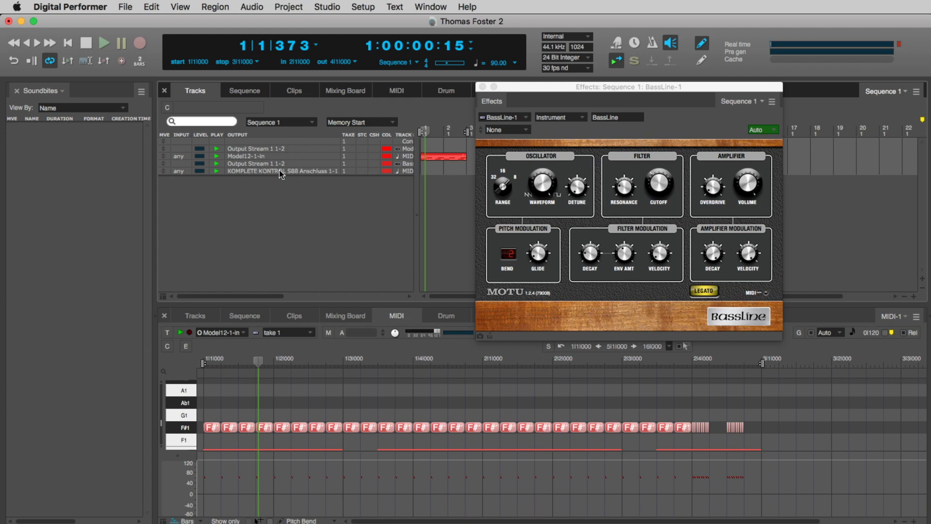
{"action": "left_click", "coordinate": [249, 173]}
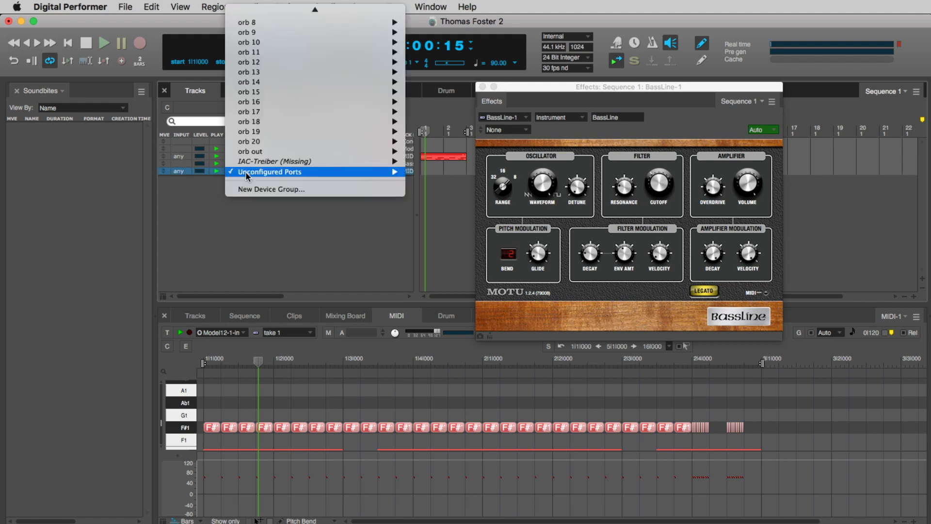
{"action": "mouse_move", "coordinate": [252, 79]}
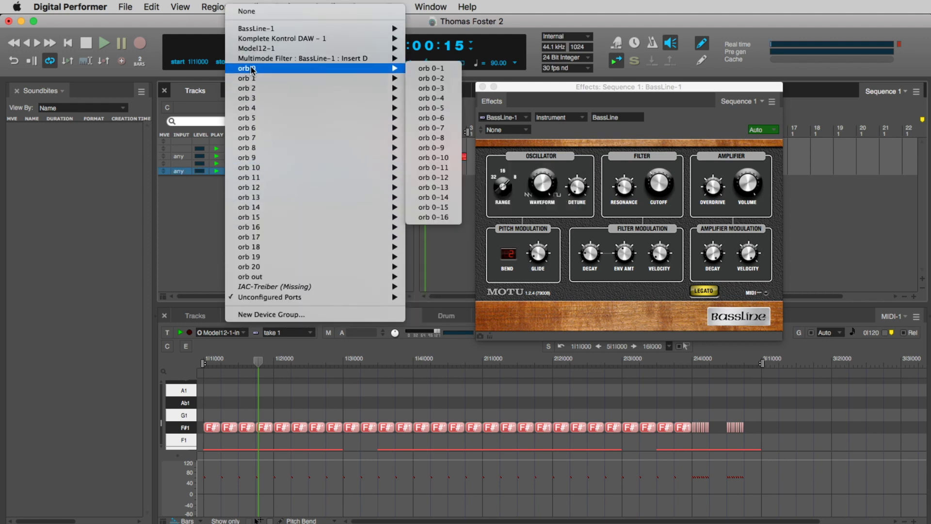
{"action": "mouse_move", "coordinate": [262, 29]}
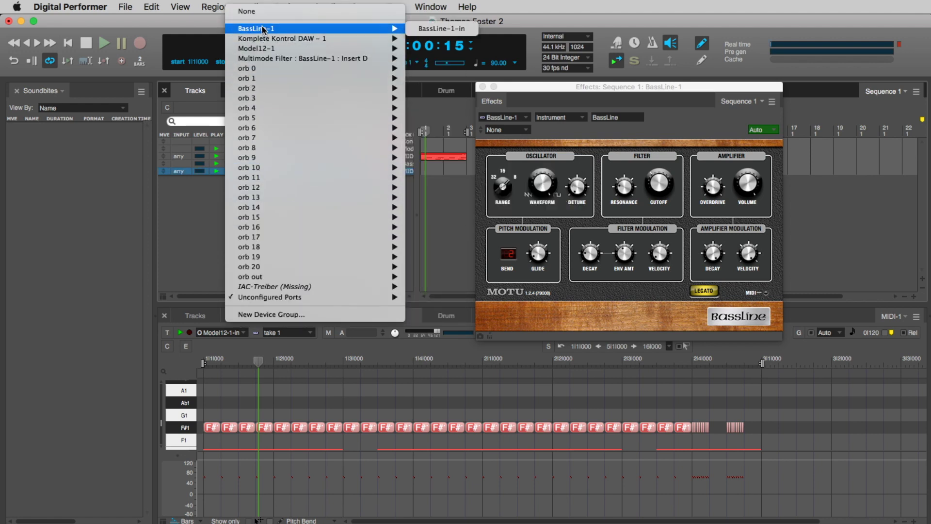
{"action": "left_click", "coordinate": [458, 30]}
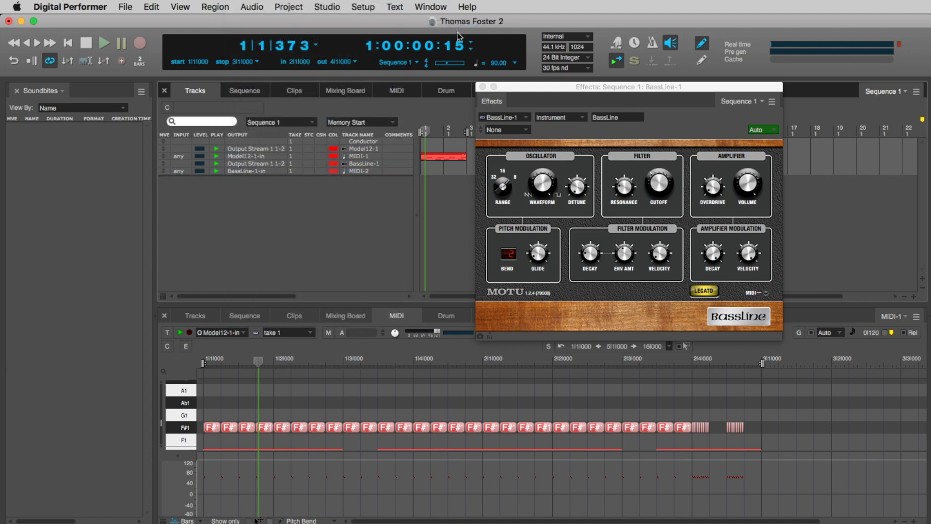
{"action": "left_click", "coordinate": [361, 173]}
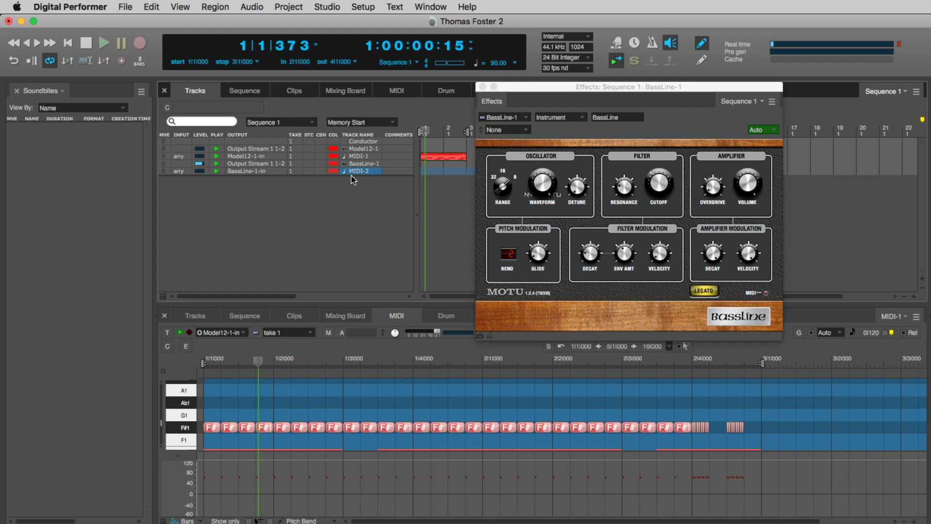
Step: Load the Analog > Subsource preset into BassLine-1 and close the plugin window
{"action": "left_click", "coordinate": [507, 131]}
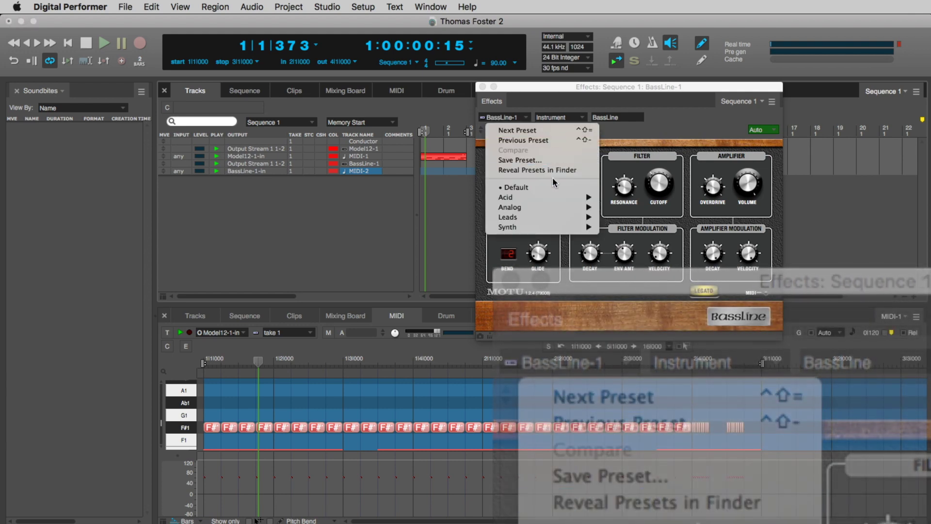
{"action": "mouse_move", "coordinate": [539, 209]}
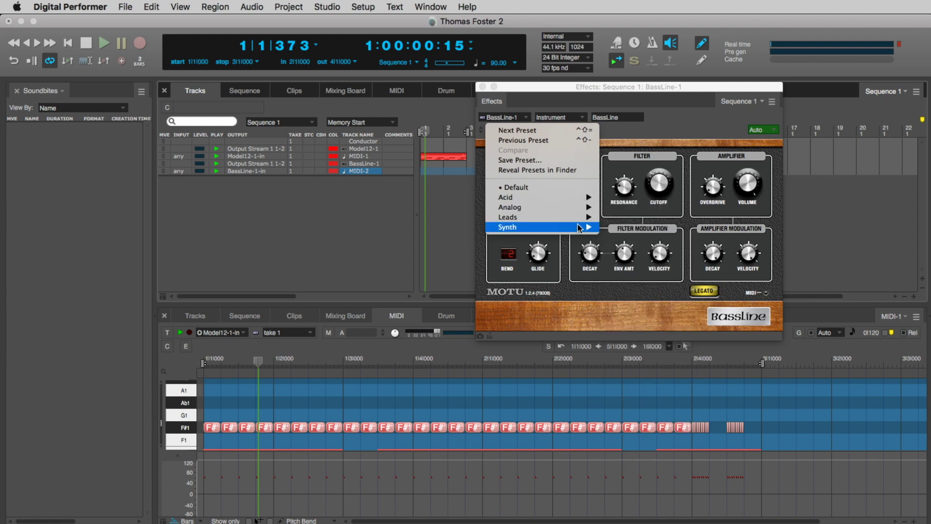
{"action": "mouse_move", "coordinate": [590, 208]}
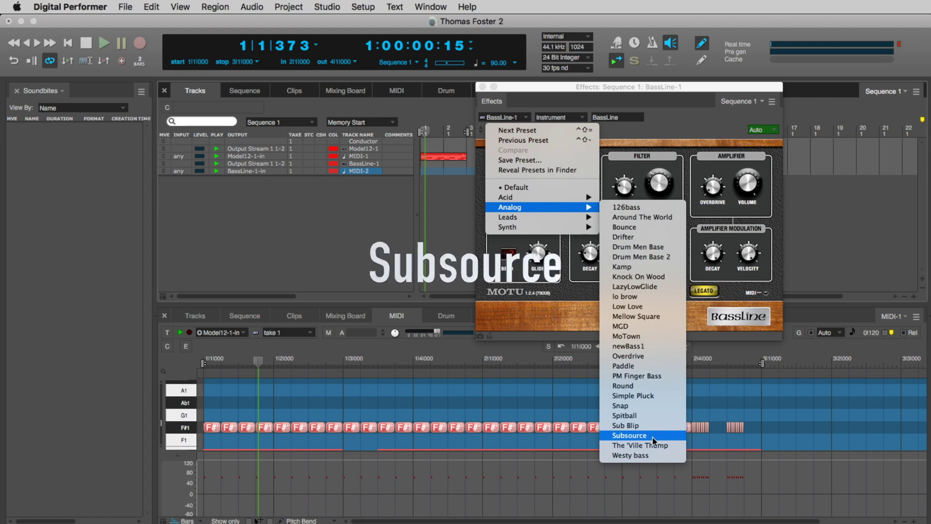
{"action": "left_click", "coordinate": [657, 436]}
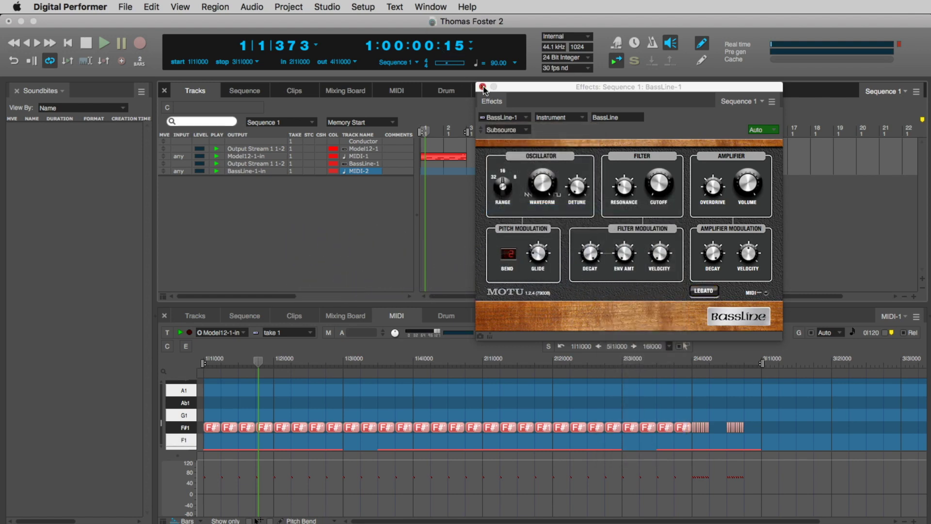
{"action": "left_click", "coordinate": [483, 87]}
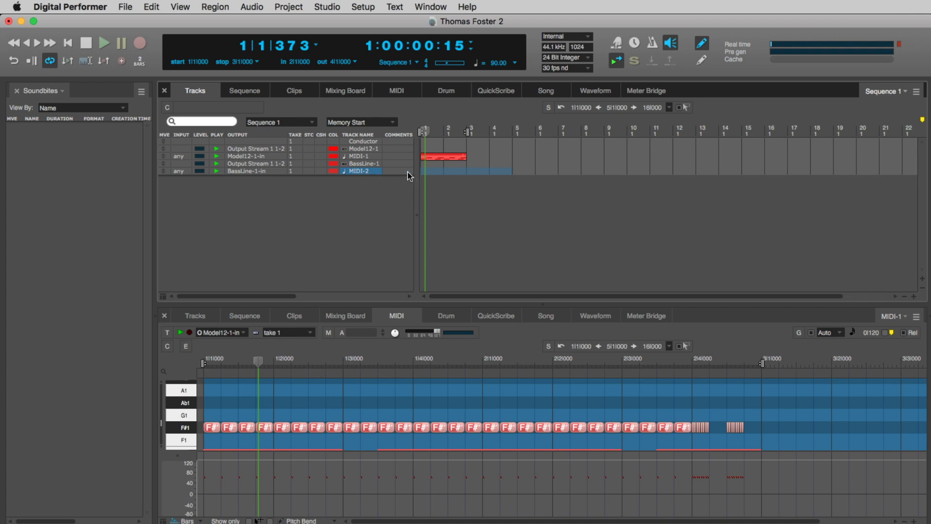
Step: Show the MIDI-2 bass track in the MIDI editor, scrolled up to the E2 range
{"action": "left_click", "coordinate": [435, 176]}
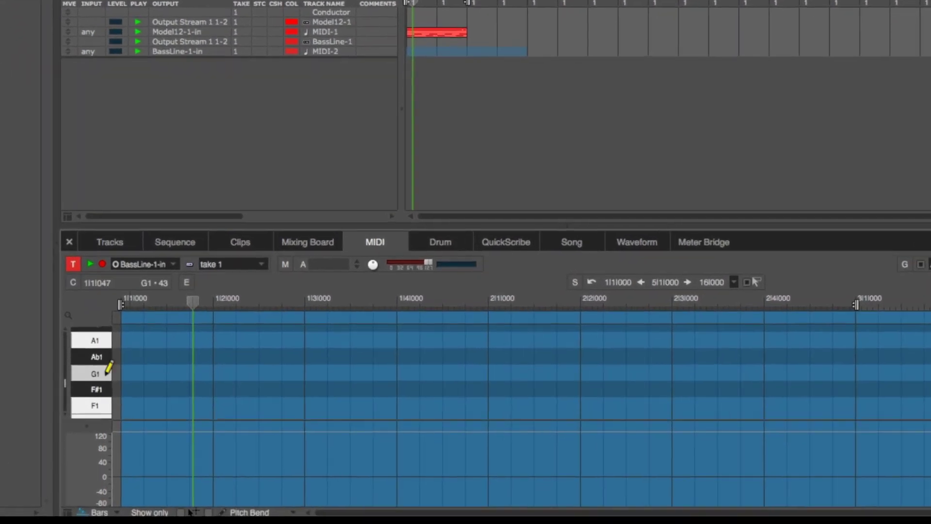
{"action": "scroll", "coordinate": [44, 379], "scroll_direction": "up", "scroll_amount": 9}
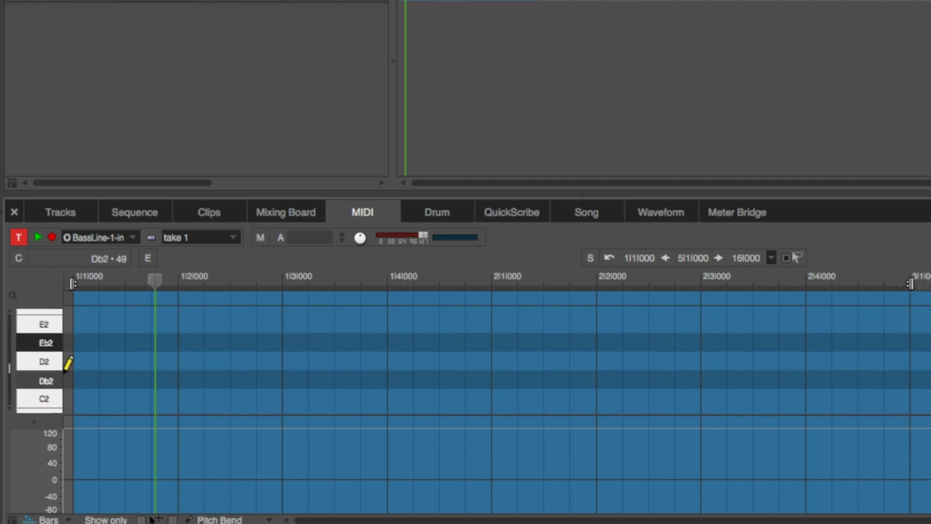
{"action": "scroll", "coordinate": [57, 376], "scroll_direction": "up", "scroll_amount": 2}
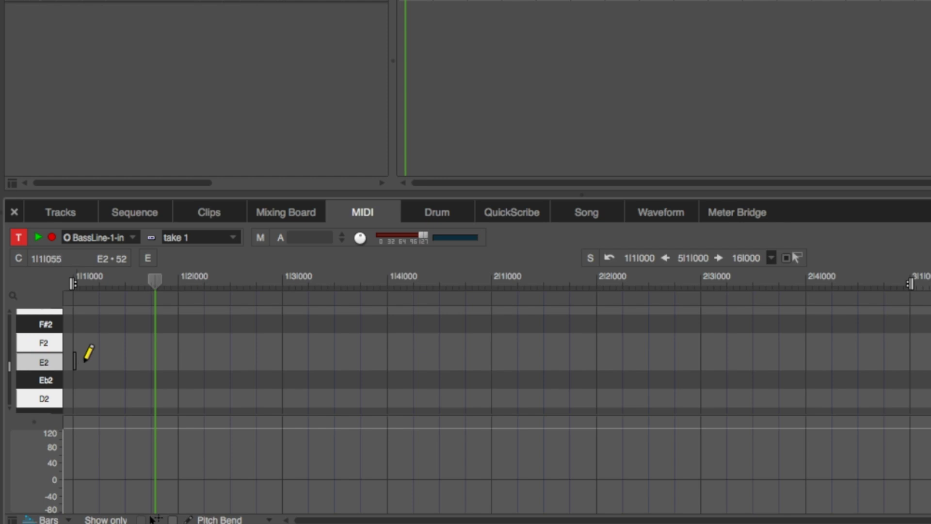
Step: Draw bass notes E2 and G2 in bar 1, then F#2 and A2 in bar 2
{"action": "left_click_drag", "start_coordinate": [88, 356], "coordinate": [196, 357]}
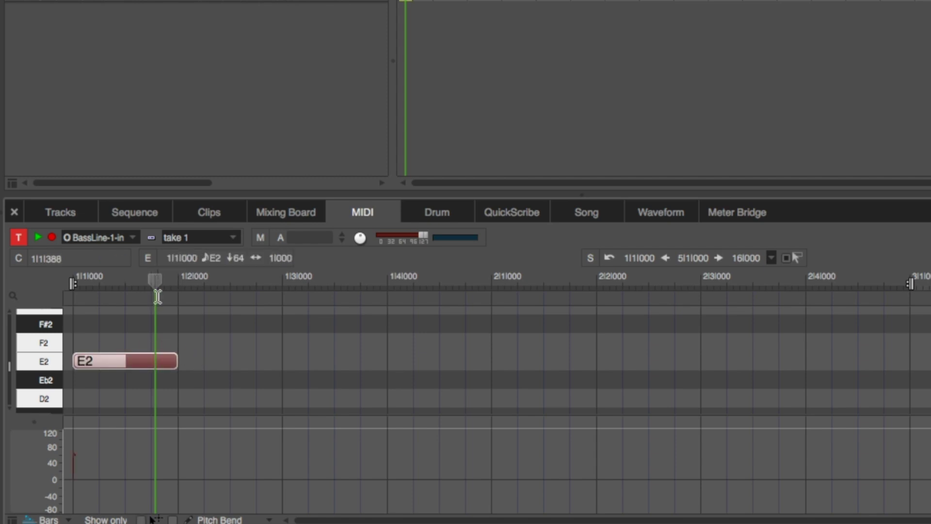
{"action": "left_click_drag", "start_coordinate": [155, 283], "coordinate": [46, 283]}
{"action": "key", "text": "space"}
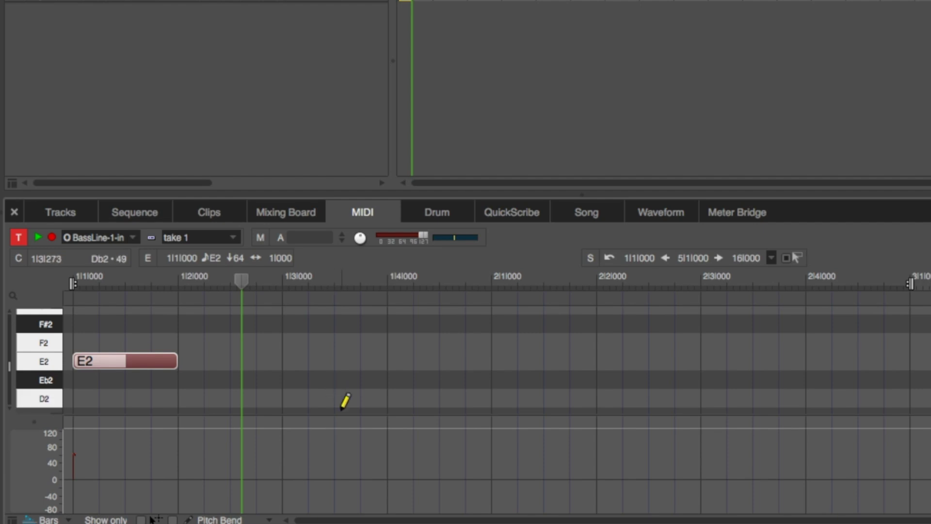
{"action": "scroll", "coordinate": [330, 371], "scroll_direction": "up", "scroll_amount": 2}
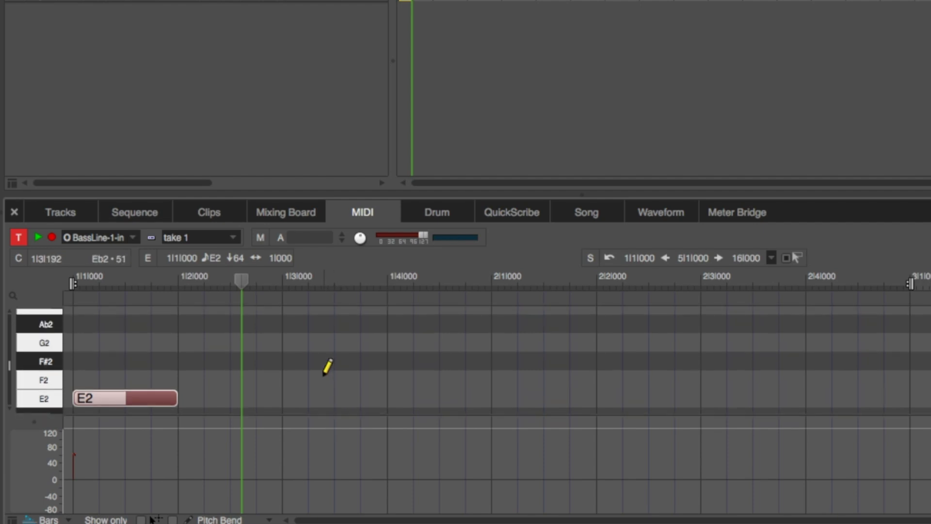
{"action": "left_click", "coordinate": [338, 340]}
{"action": "left_click_drag", "start_coordinate": [338, 341], "coordinate": [386, 340]}
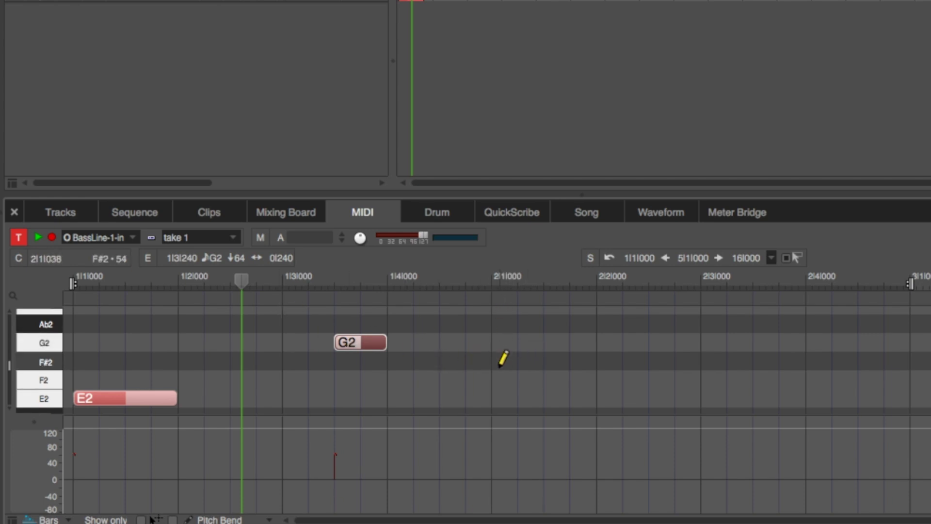
{"action": "left_click_drag", "start_coordinate": [499, 362], "coordinate": [611, 367]}
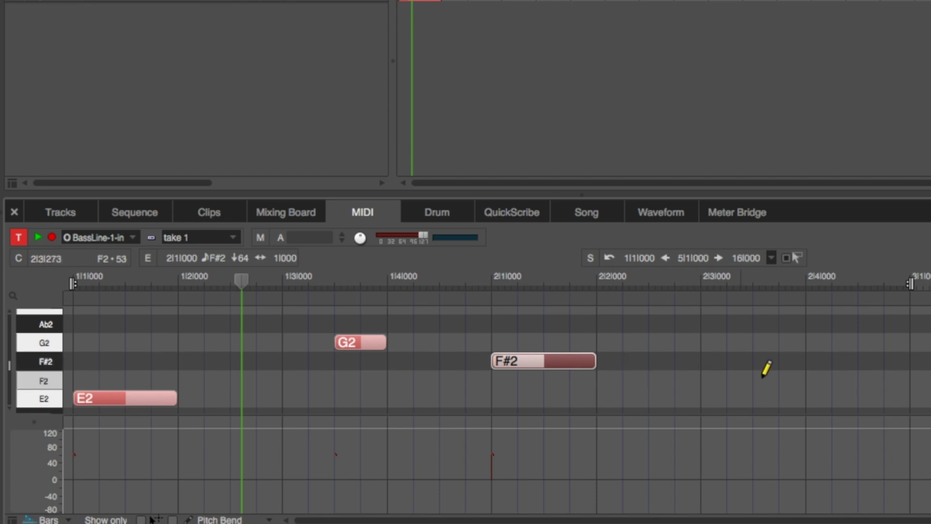
{"action": "scroll", "coordinate": [766, 369], "scroll_direction": "up", "scroll_amount": 1}
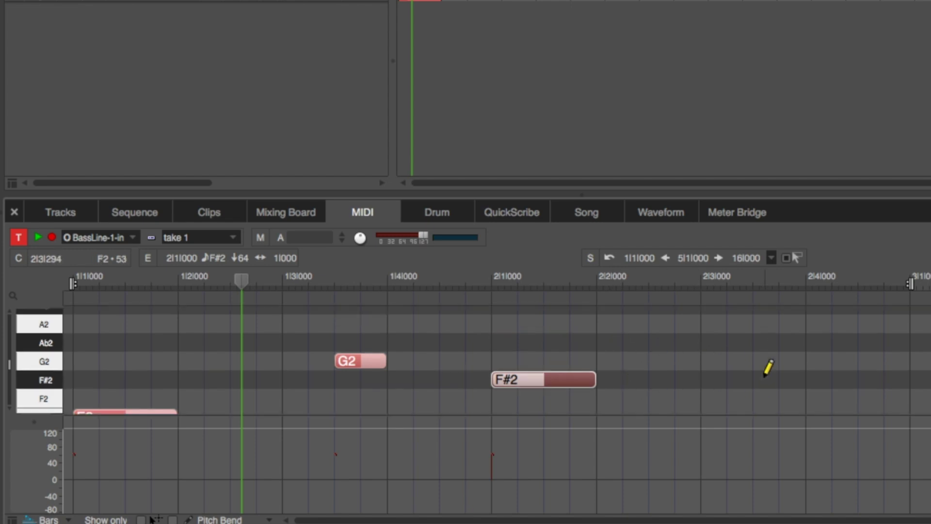
{"action": "left_click", "coordinate": [760, 325]}
{"action": "left_click_drag", "start_coordinate": [759, 325], "coordinate": [803, 325]}
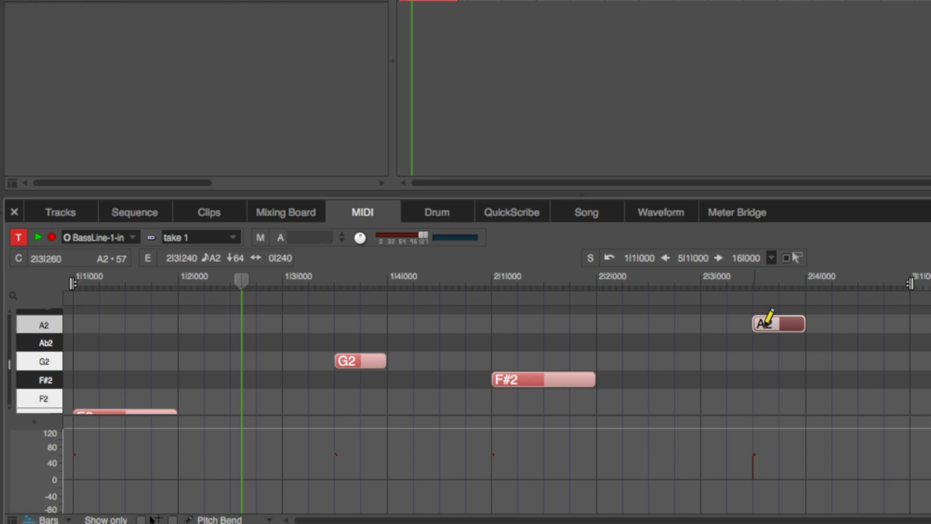
Step: Play back the bass line, then stop and return to the start
{"action": "scroll", "coordinate": [232, 319], "scroll_direction": "down", "scroll_amount": 2}
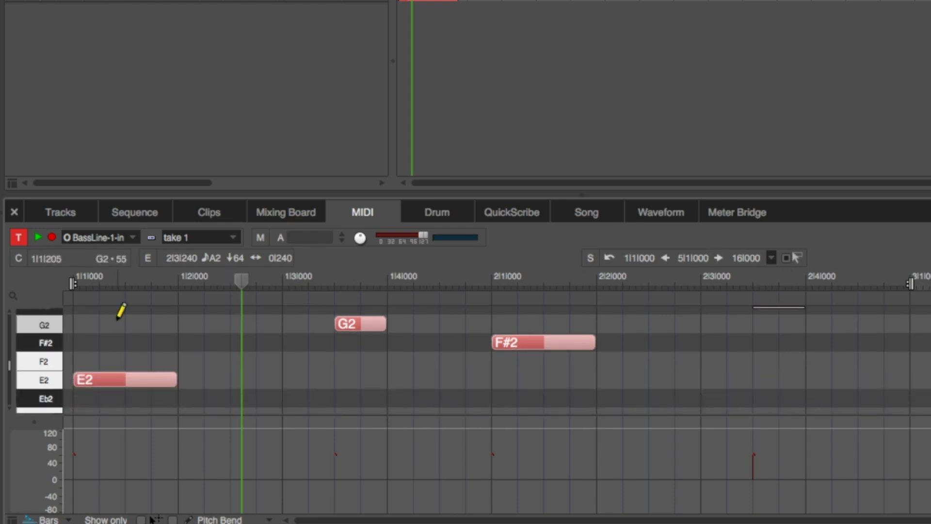
{"action": "key", "text": "space"}
{"action": "key", "text": "space"}
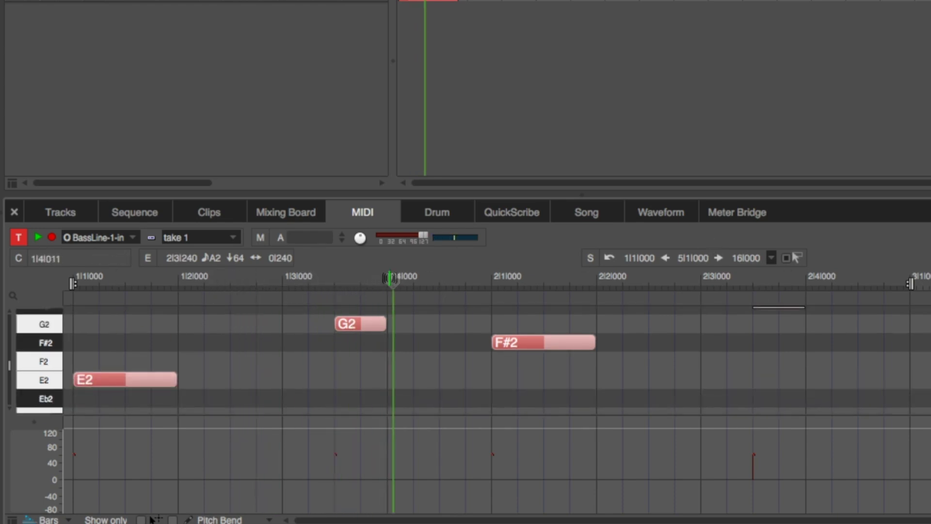
{"action": "key", "text": "Return"}
{"action": "key", "text": "space"}
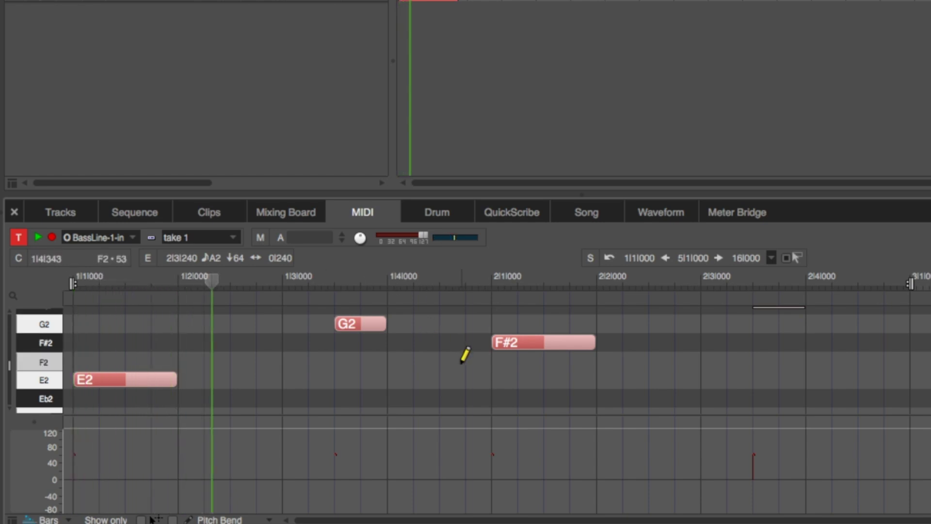
{"action": "scroll", "coordinate": [465, 353], "scroll_direction": "up", "scroll_amount": 2}
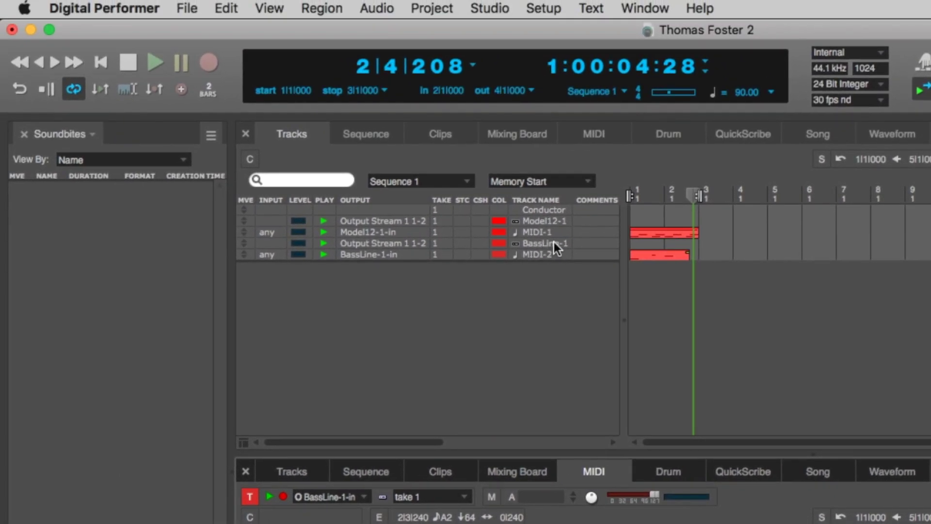
Step: Set BassLine-1's fader to -12.0 on the Mixing Board, then play from the Tracks view
{"action": "left_click", "coordinate": [554, 241]}
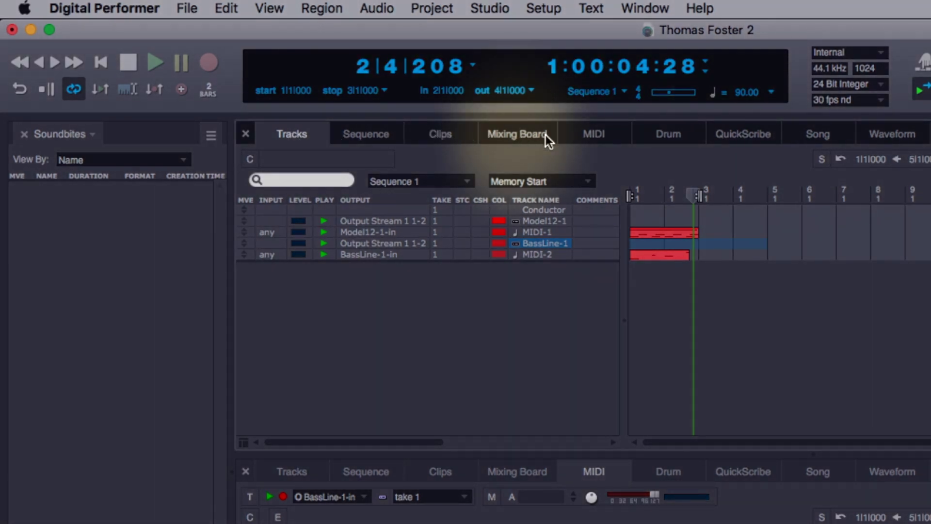
{"action": "left_click", "coordinate": [533, 136]}
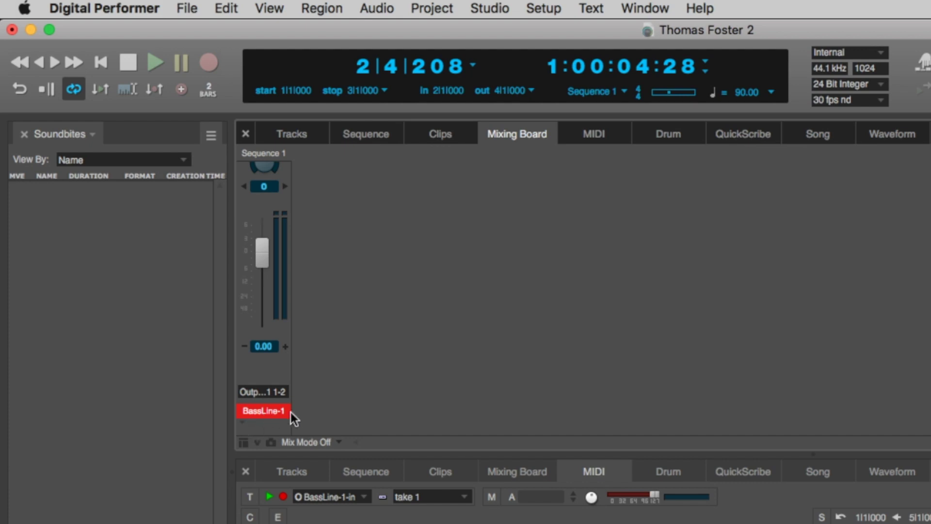
{"action": "left_click_drag", "start_coordinate": [261, 252], "coordinate": [265, 282]}
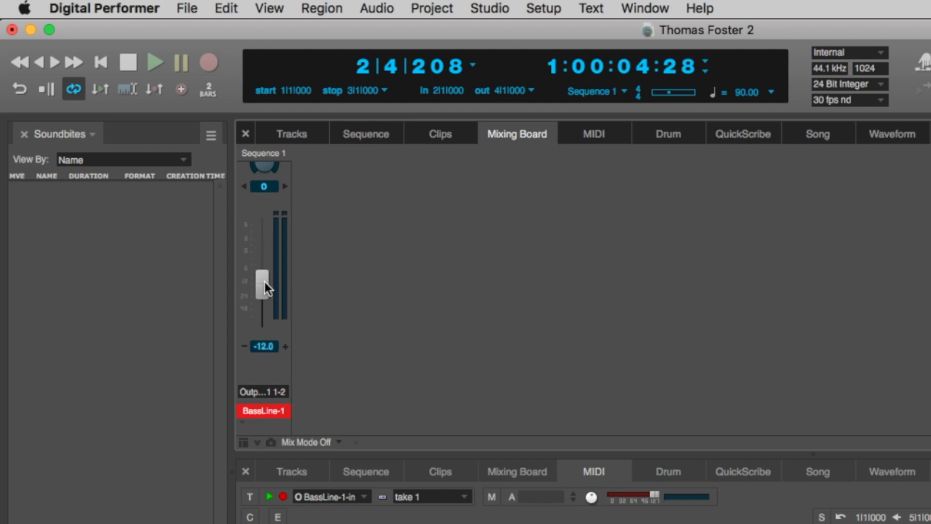
{"action": "left_click", "coordinate": [306, 134]}
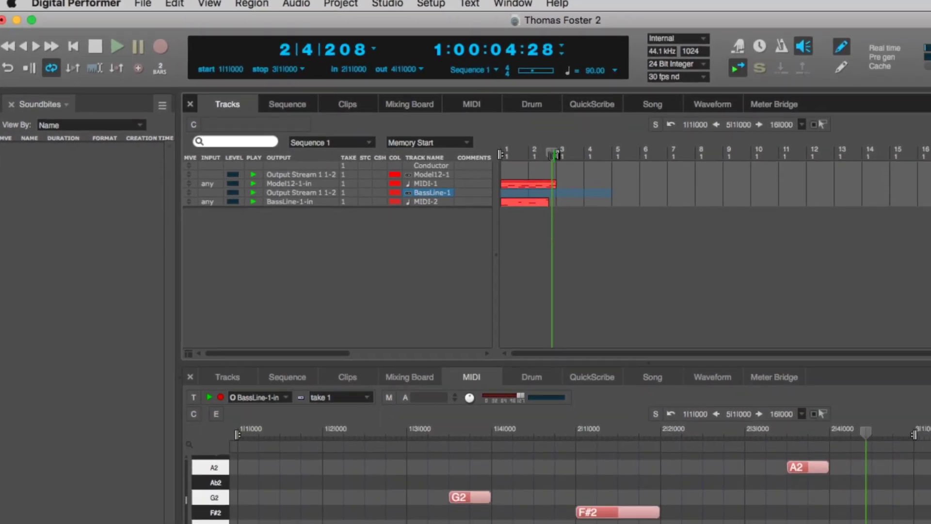
{"action": "key", "text": "space"}
{"action": "key", "text": "space"}
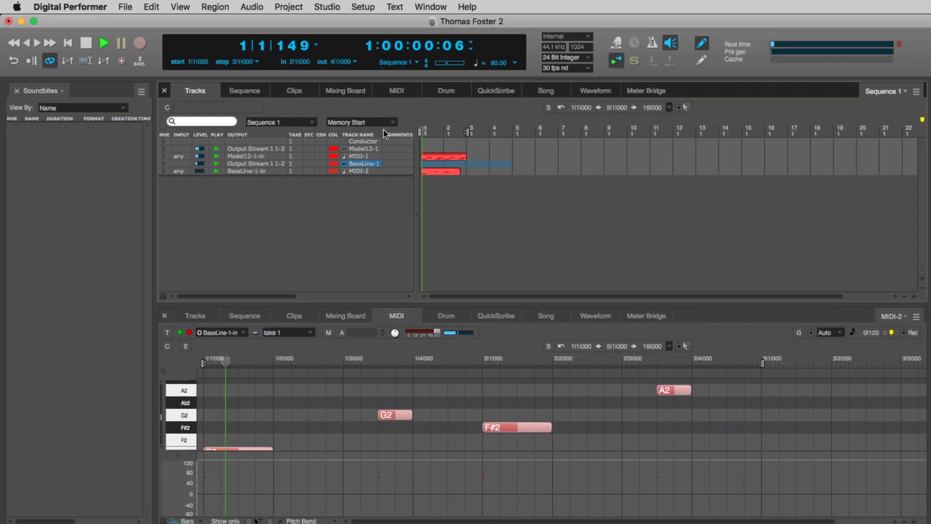